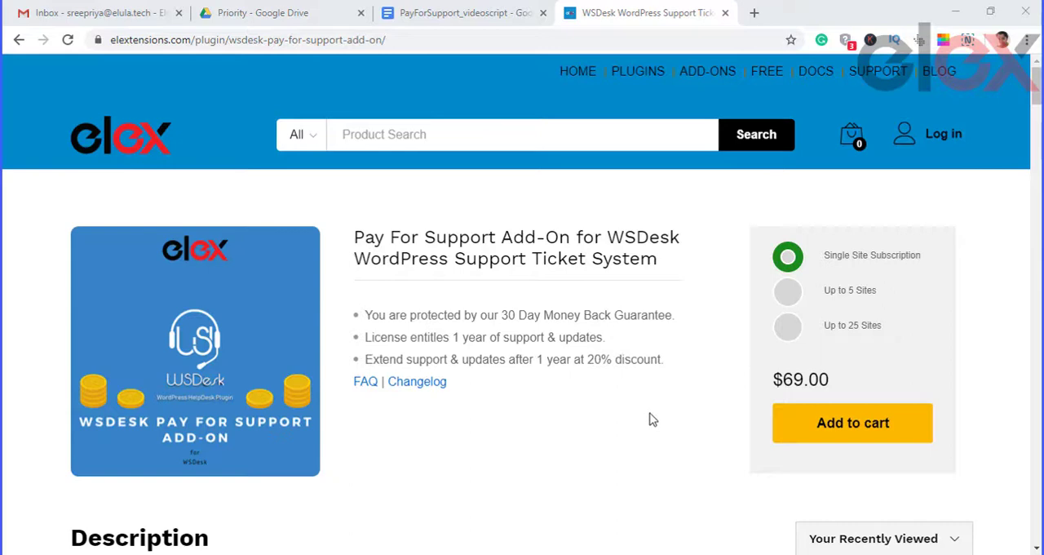
Step: Read through the Pay For Support add-on's description and numbered feature list on its product page
scroll(590, 384, down, 1)
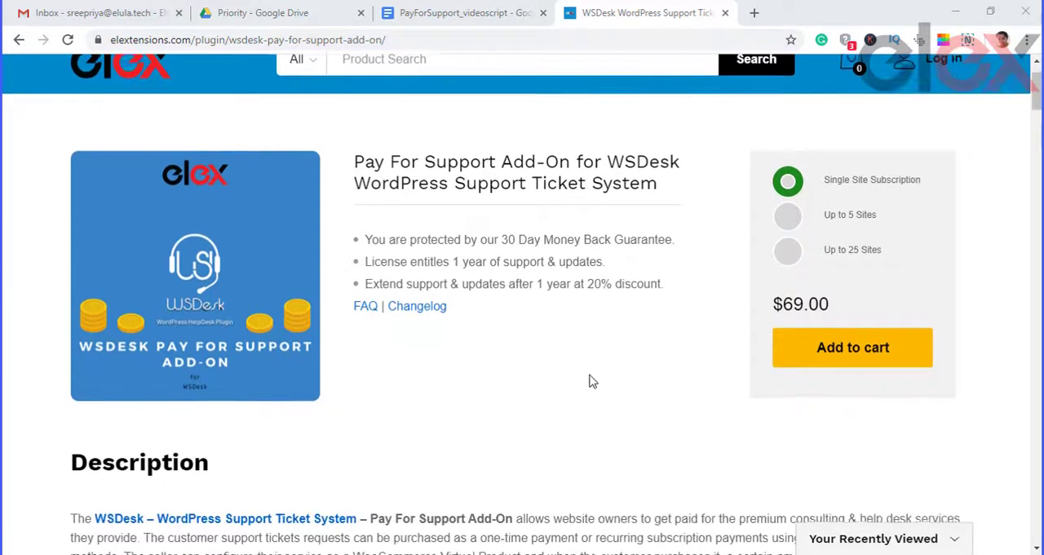
scroll(592, 382, down, 4)
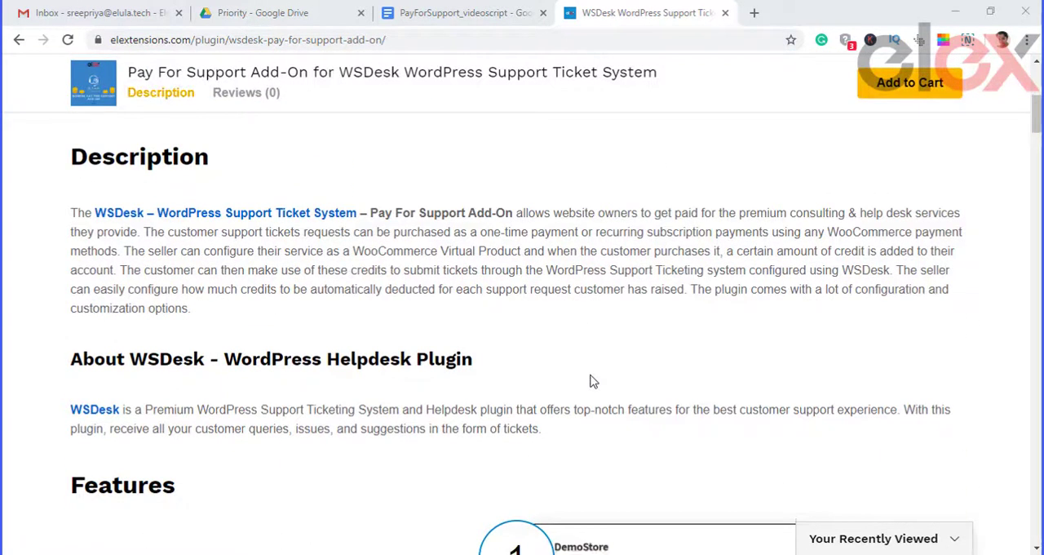
scroll(594, 380, down, 1)
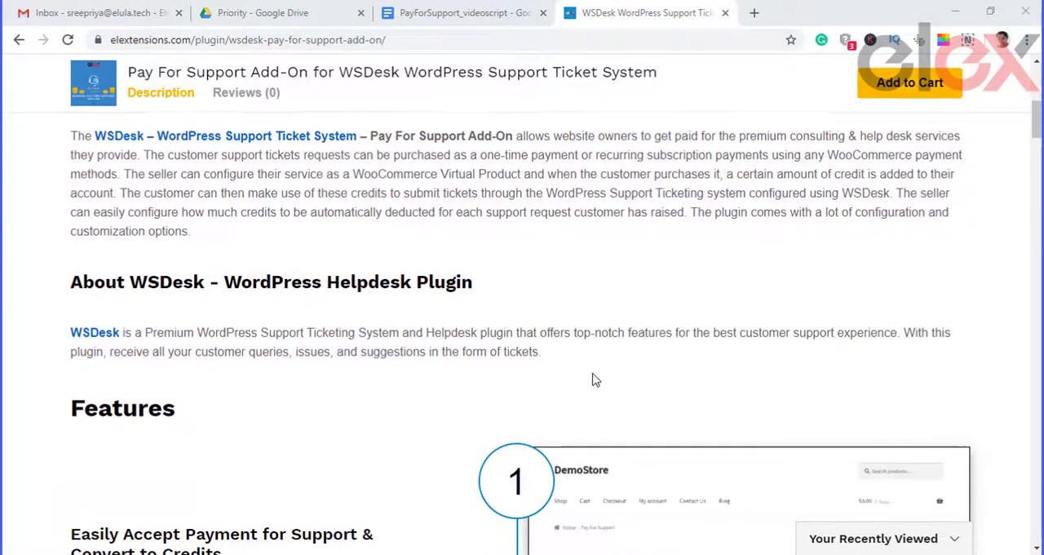
scroll(594, 380, down, 1)
scroll(594, 379, down, 3)
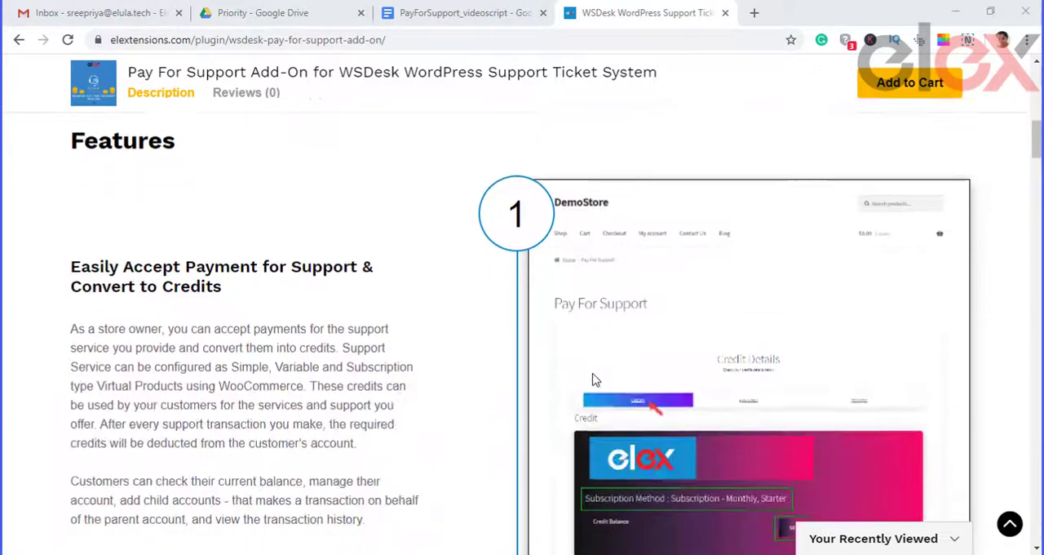
scroll(593, 380, down, 6)
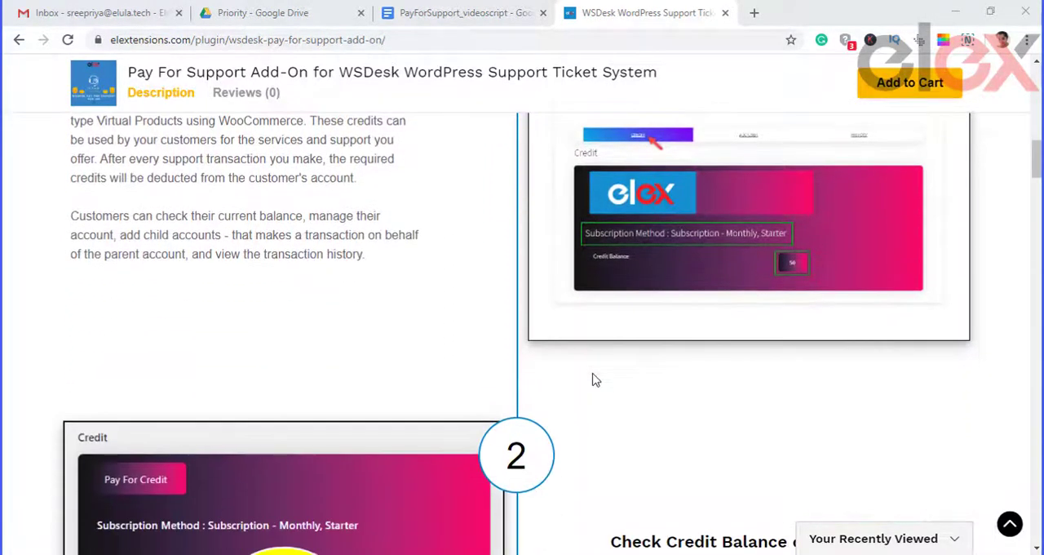
scroll(594, 380, down, 5)
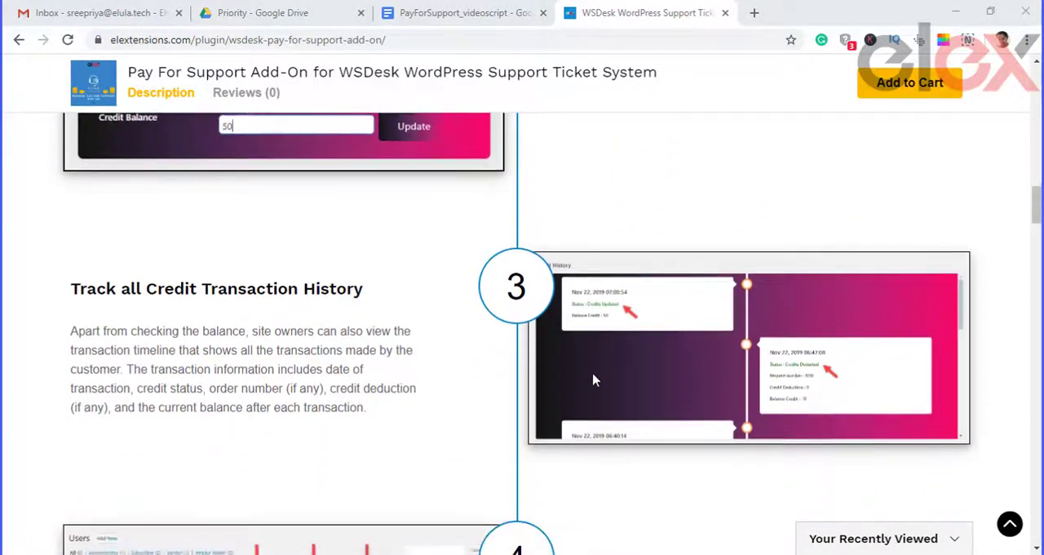
scroll(594, 379, down, 7)
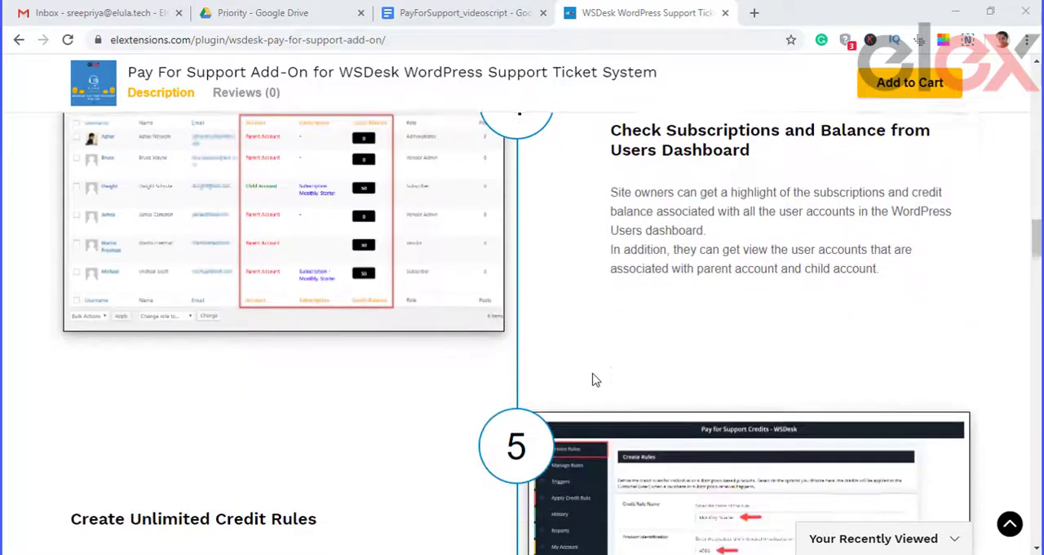
scroll(593, 380, down, 6)
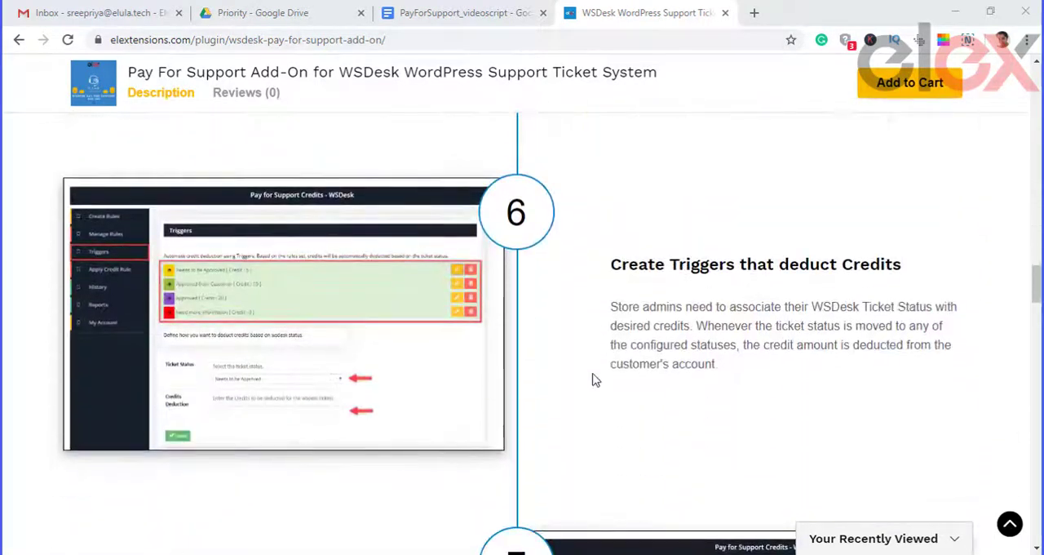
scroll(596, 380, down, 6)
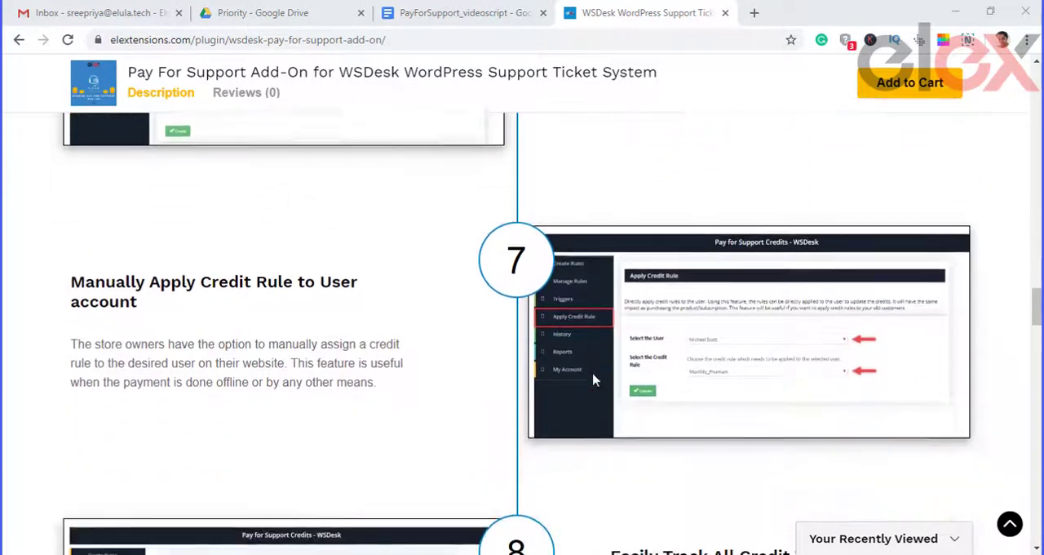
scroll(596, 379, down, 5)
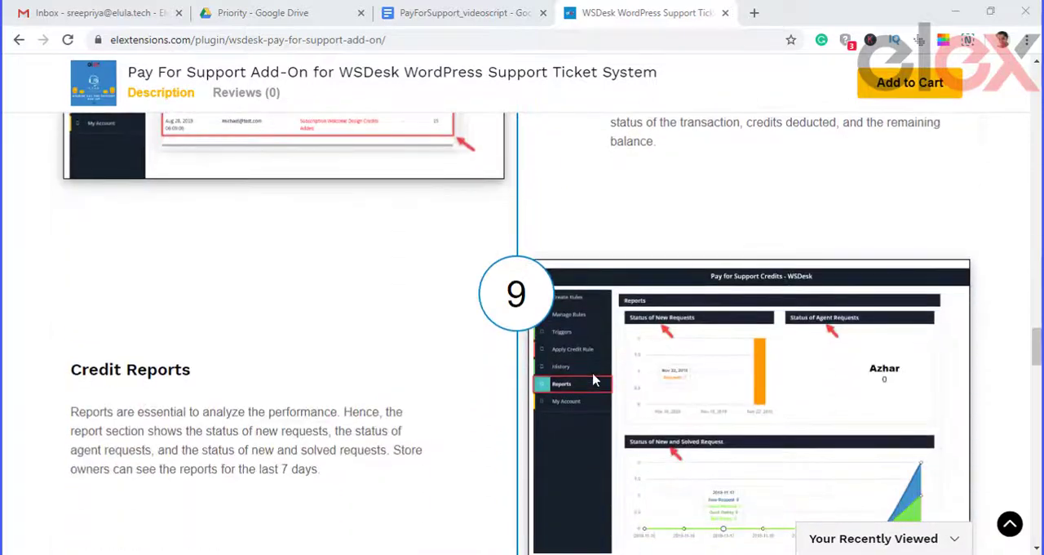
scroll(595, 379, down, 3)
scroll(595, 380, down, 3)
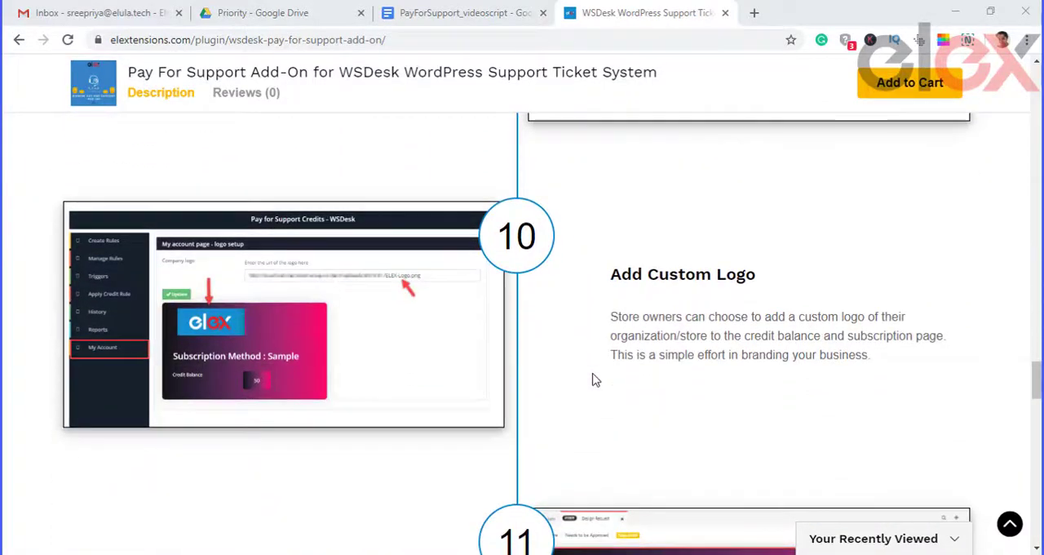
scroll(595, 380, down, 5)
scroll(596, 379, down, 4)
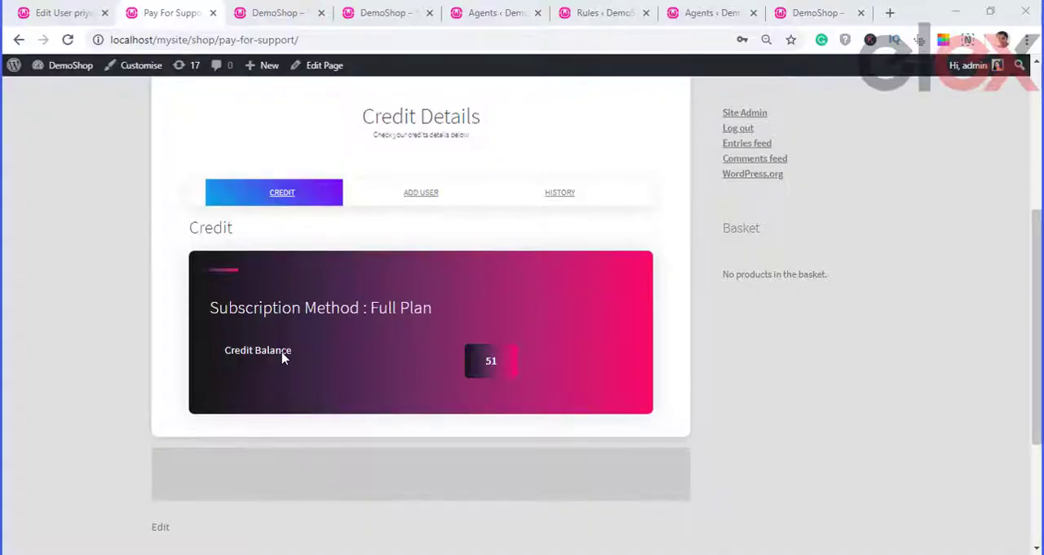
Step: Check the credit balance on the Pay For Support page and the Full, Simple and Complex Plan products in the shop
double_click(261, 359)
click(322, 367)
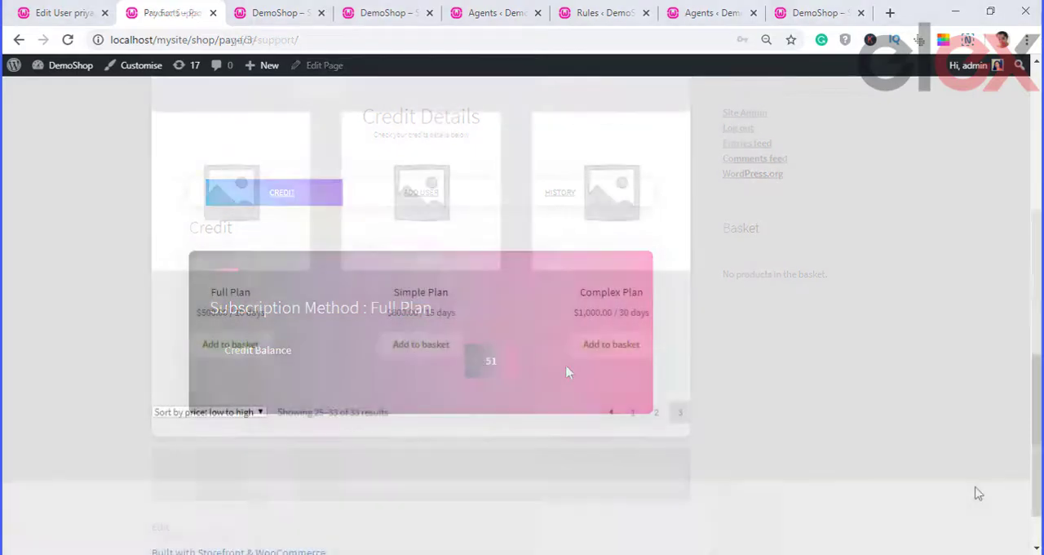
scroll(995, 473, up, 2)
scroll(1032, 474, down, 3)
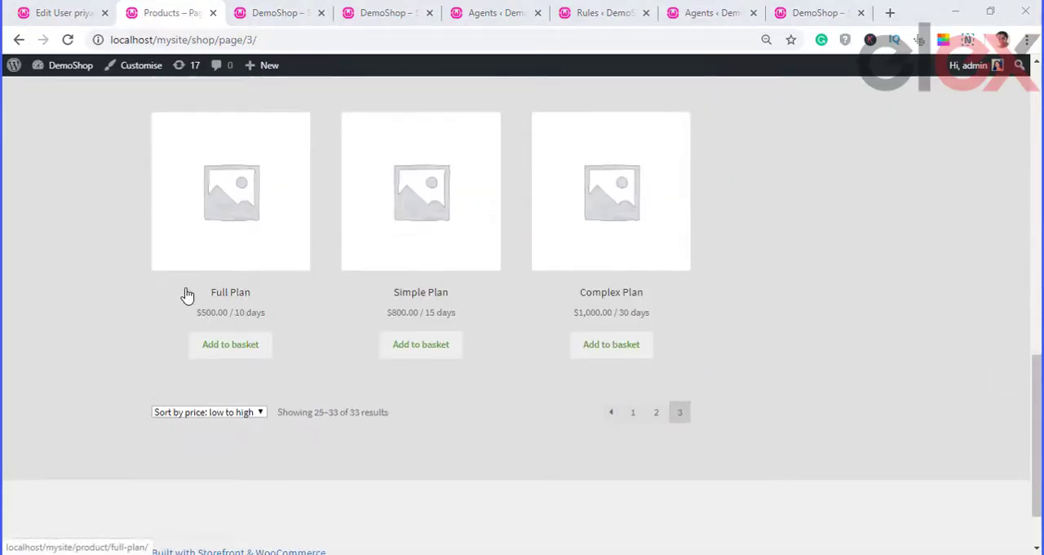
drag(189, 294, 286, 292)
click(420, 294)
click(599, 301)
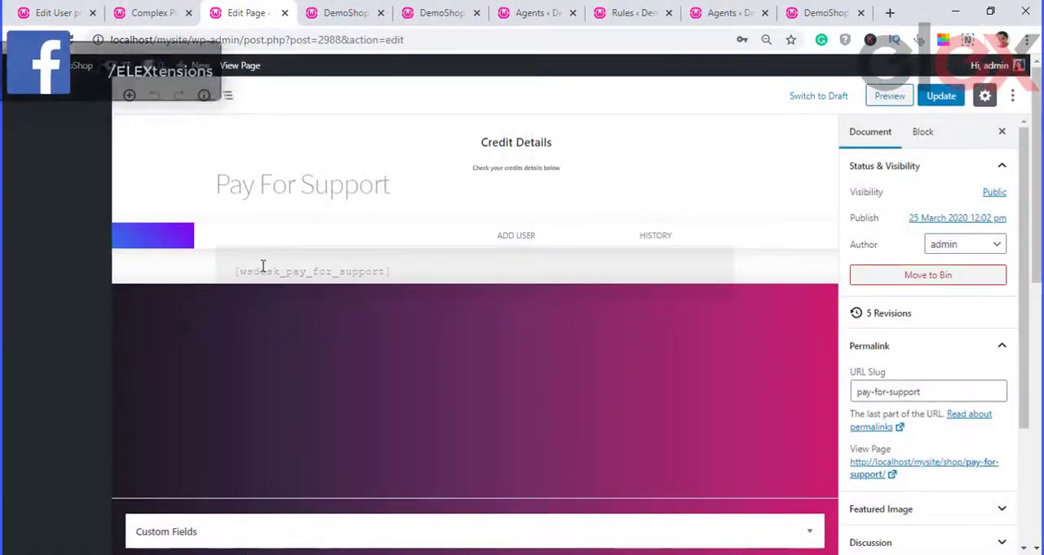
Step: Check the [wsdesk_pay_for_support] shortcode in the Pay For Support page, update the page and preview it
triple_click(263, 270)
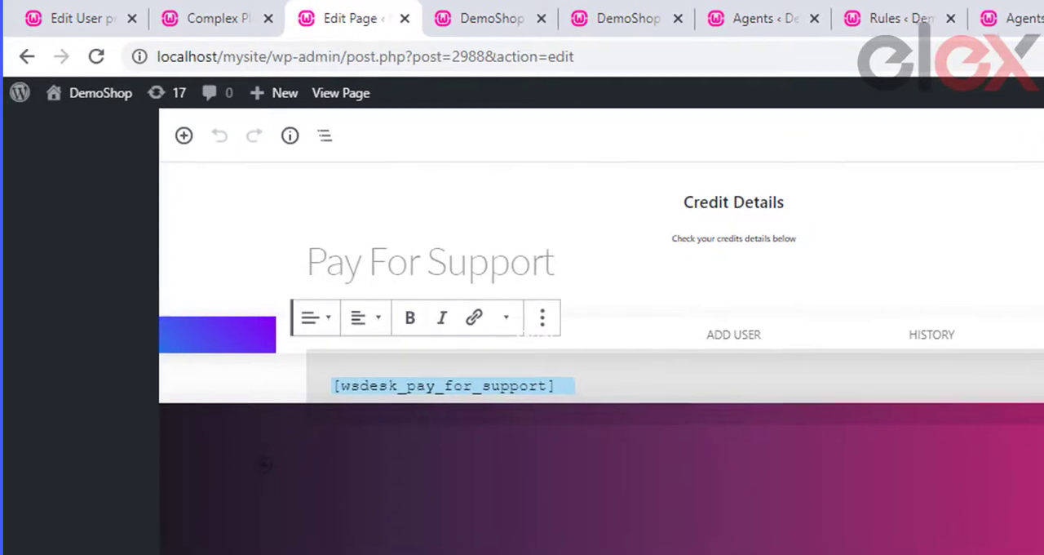
click(935, 96)
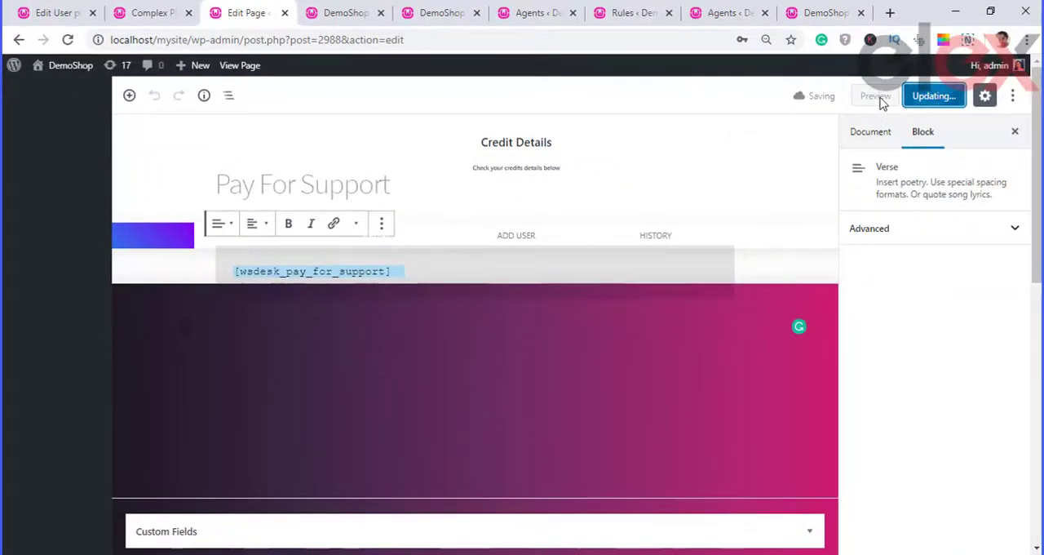
click(877, 96)
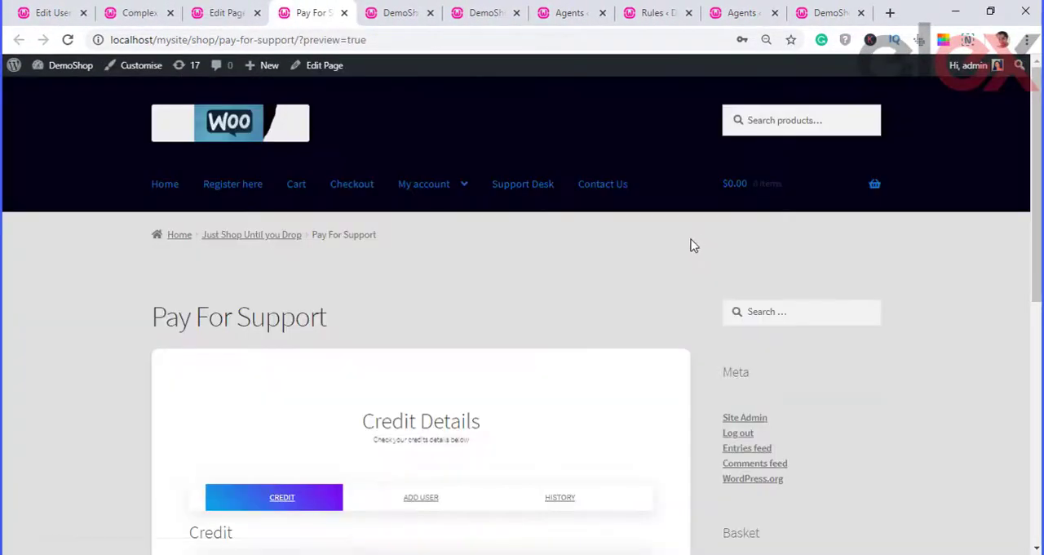
Step: Examine the subscription method and credit balance in the Credit section of the previewed page
scroll(686, 249, down, 4)
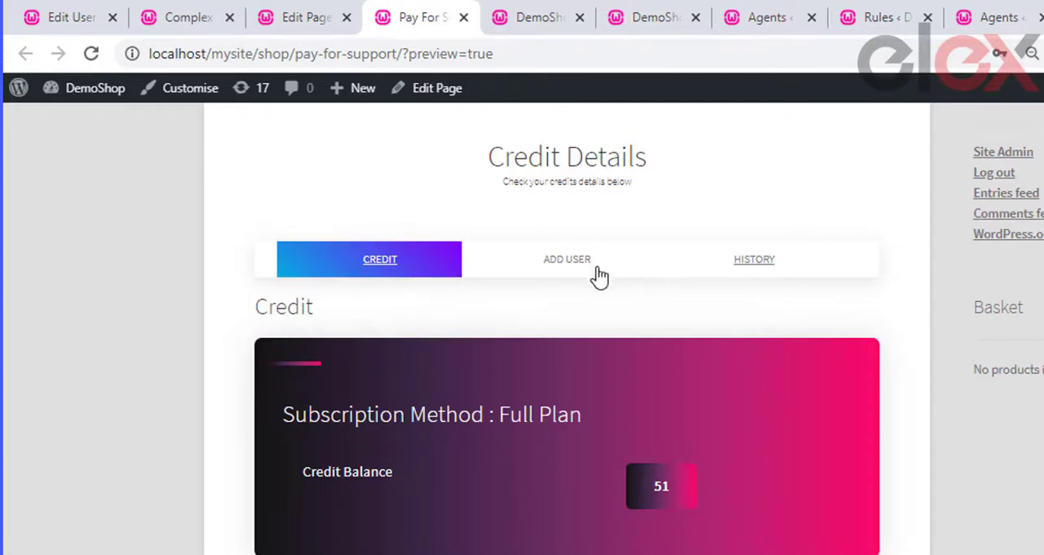
click(395, 263)
scroll(432, 342, down, 1)
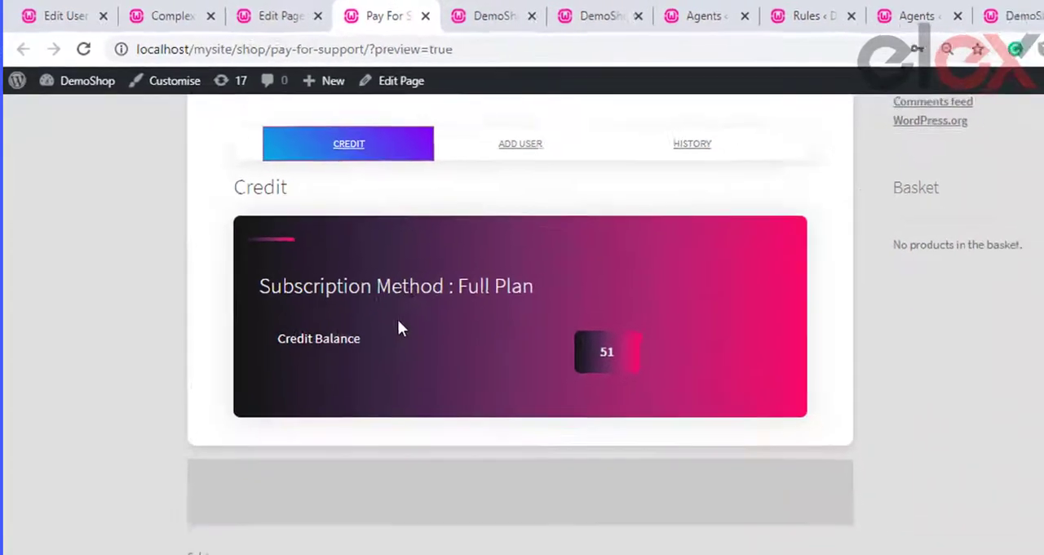
drag(336, 369, 626, 390)
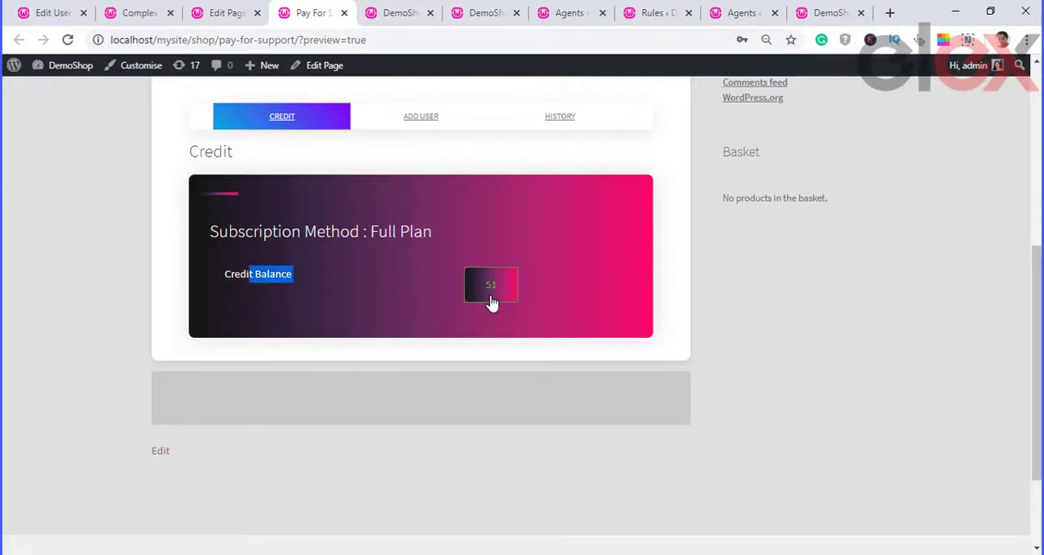
Step: Create an additional user with username Vendor1, SampleVendor1 in the email field and the account password
click(414, 123)
click(346, 213)
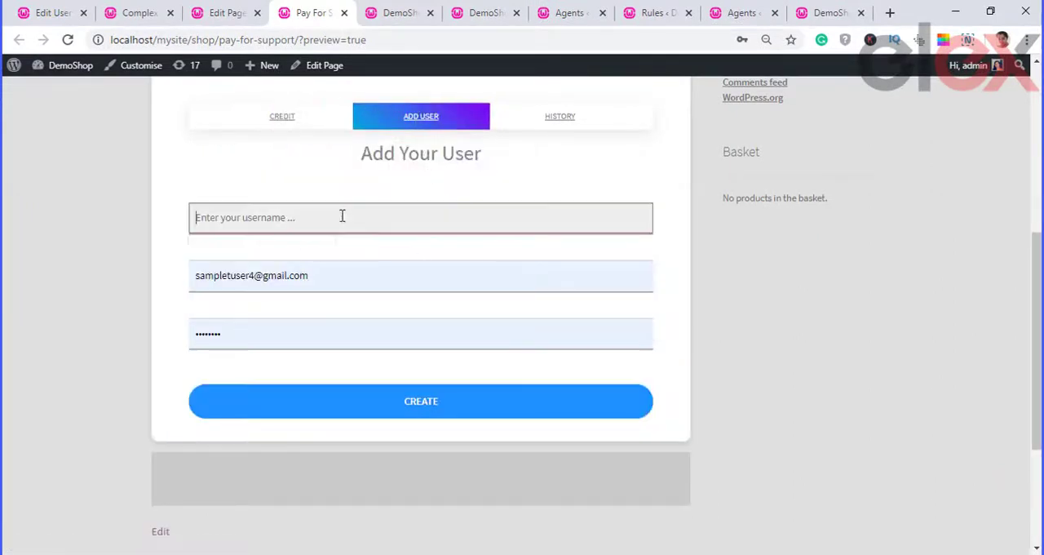
click(250, 289)
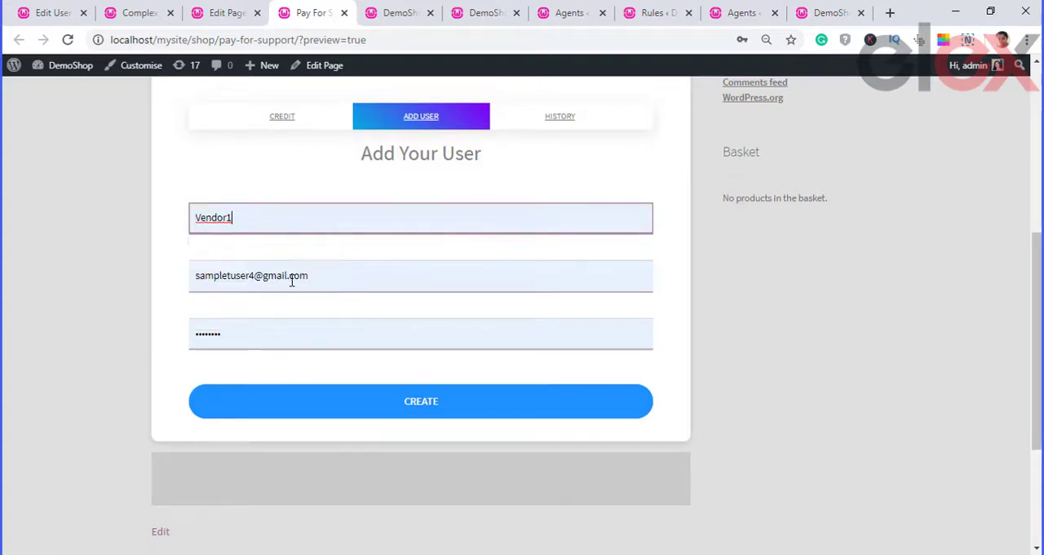
click(294, 276)
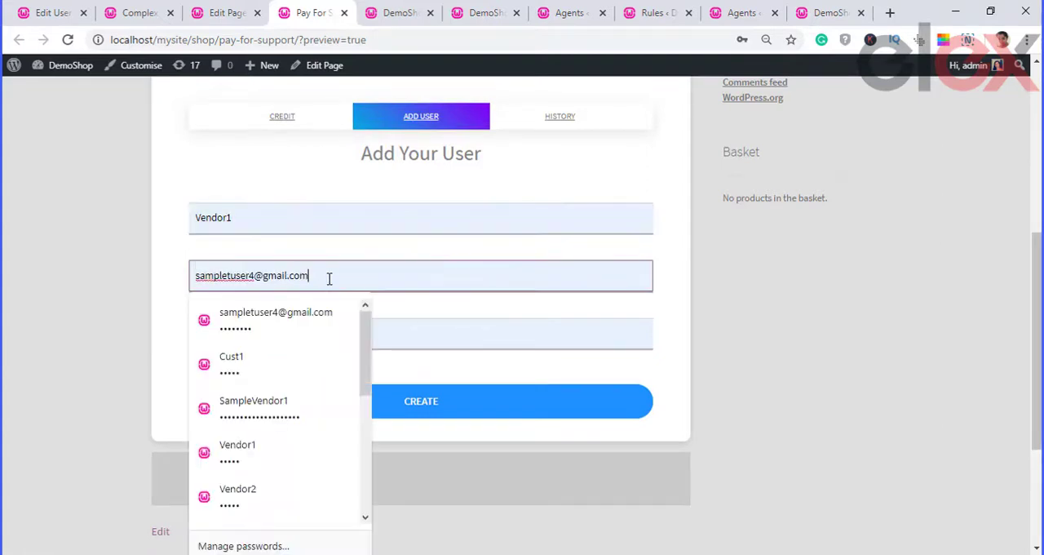
click(256, 408)
click(303, 330)
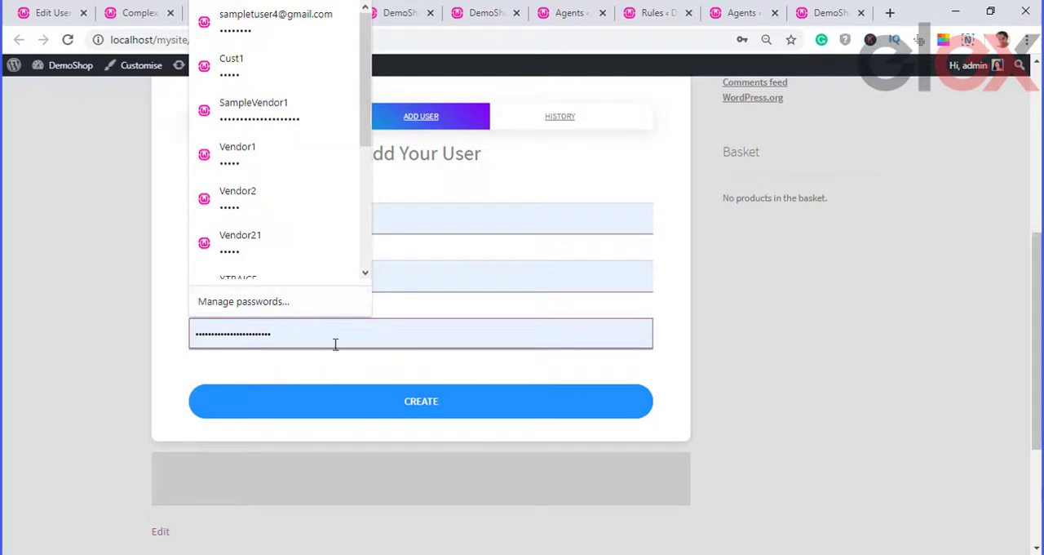
click(347, 374)
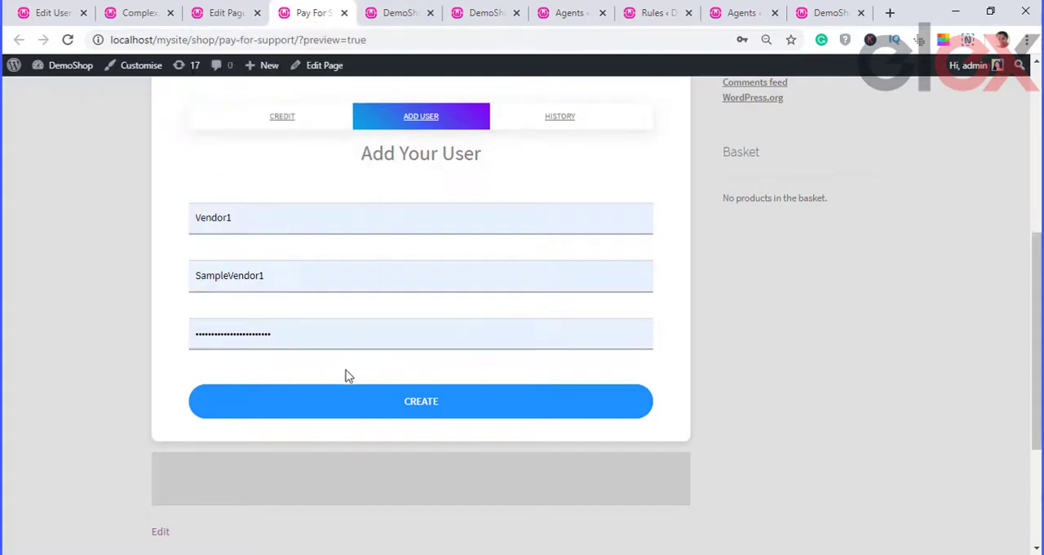
click(436, 406)
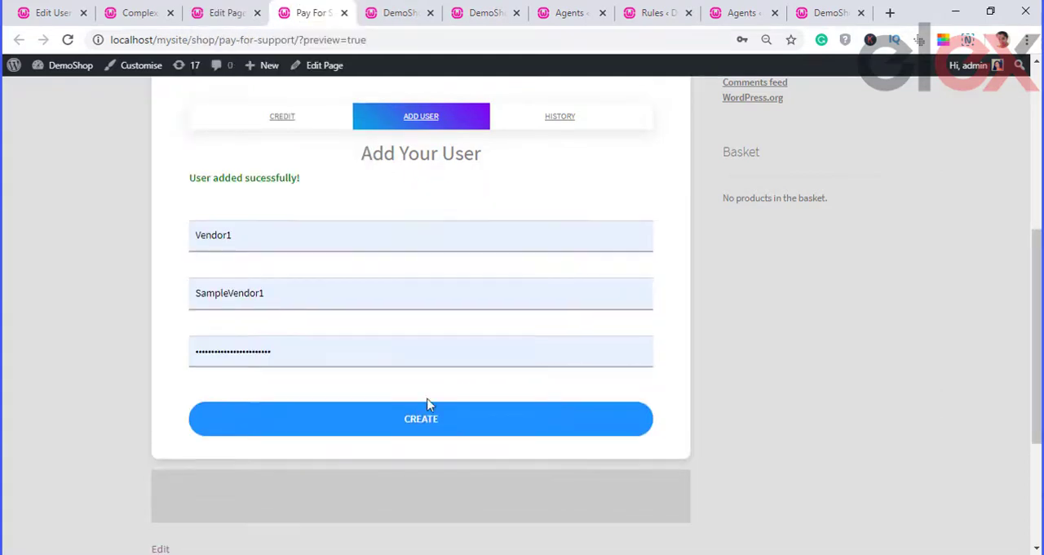
drag(315, 188, 165, 184)
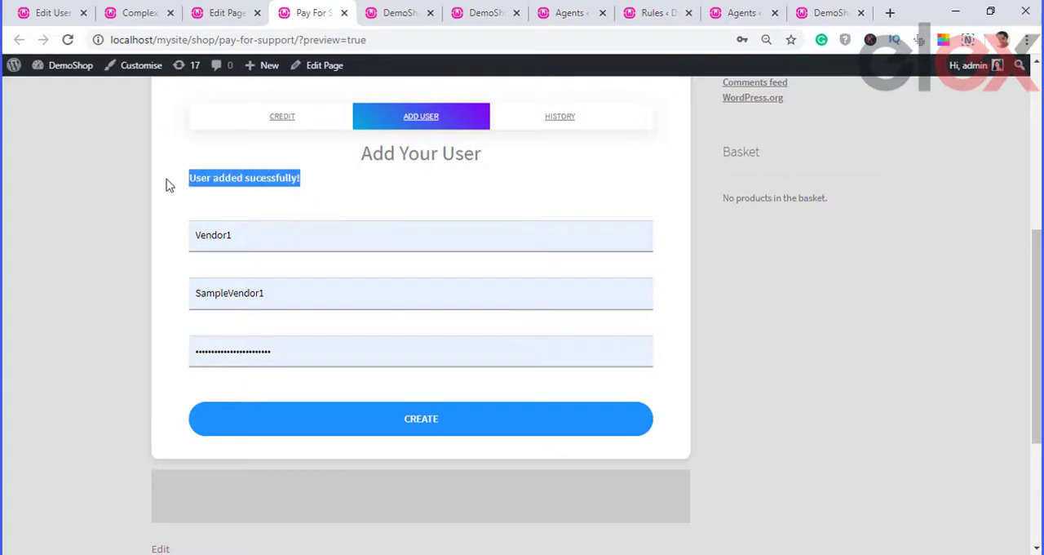
click(397, 197)
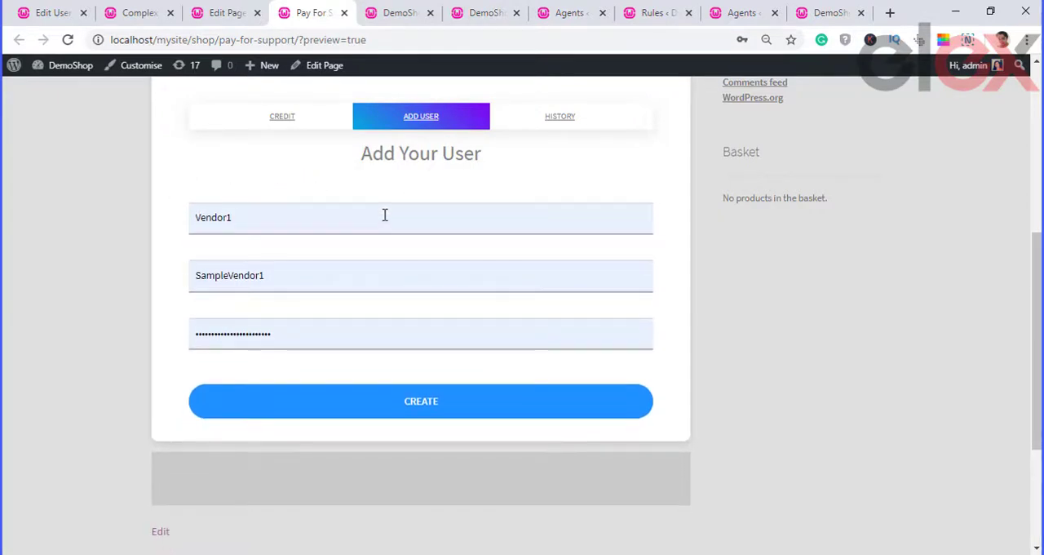
Step: Open the credit history, and examine which accounts are parent or child accounts in the WordPress Users list
click(561, 122)
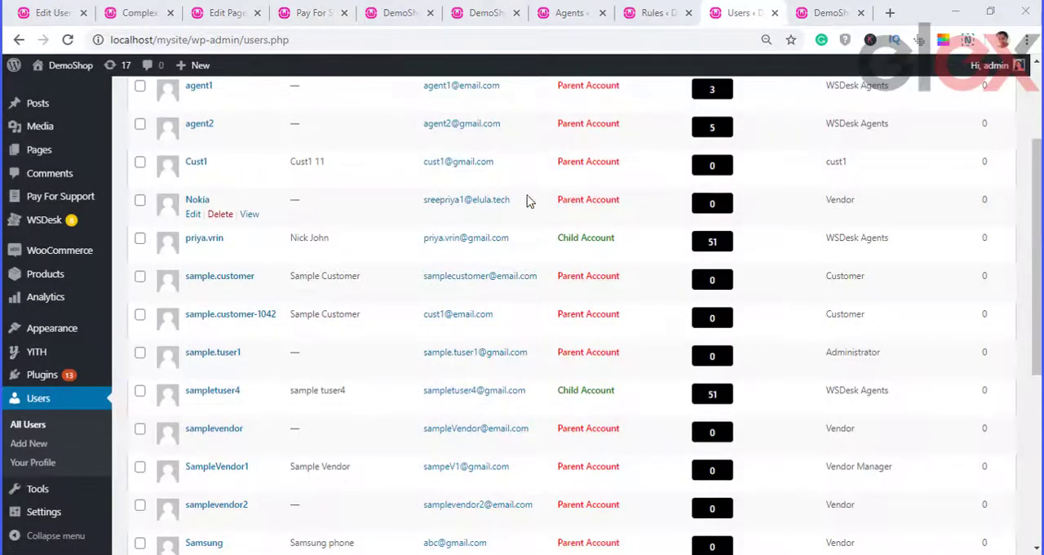
drag(632, 239, 549, 240)
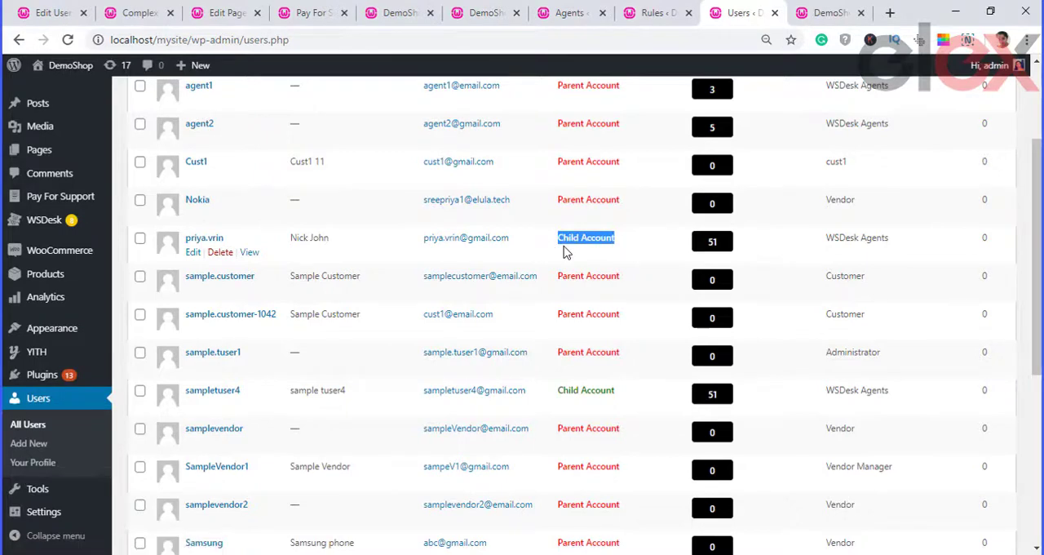
click(564, 253)
drag(633, 352, 576, 359)
click(650, 375)
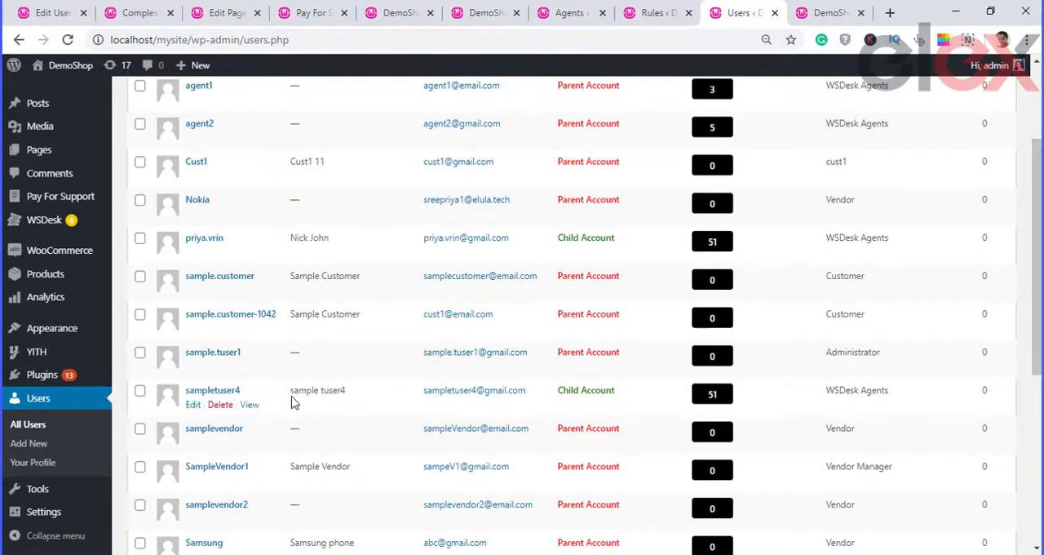
scroll(302, 371, up, 3)
scroll(301, 371, down, 5)
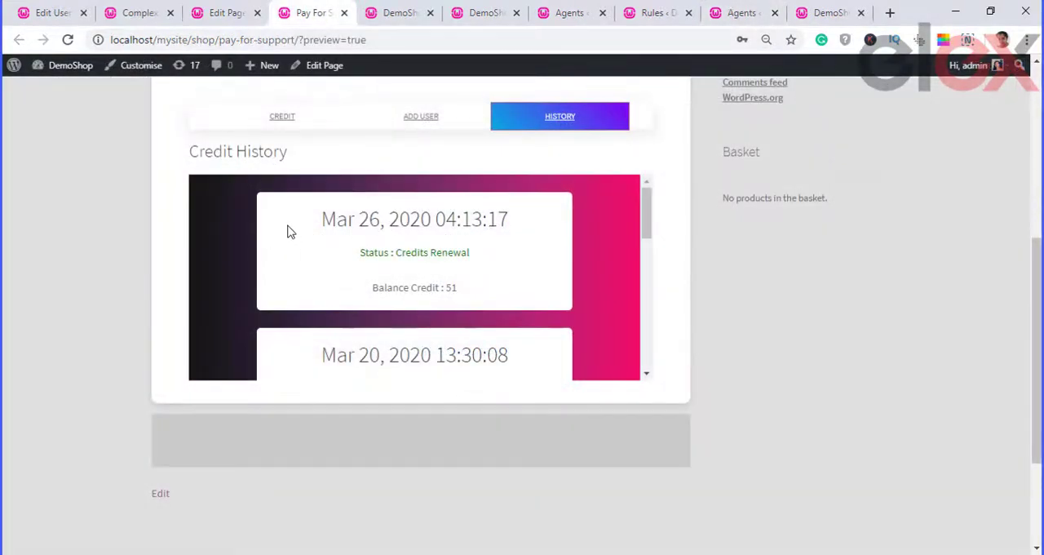
Step: Review the dated transactions with their status, deductions and balances in the Credit History
scroll(538, 256, down, 1)
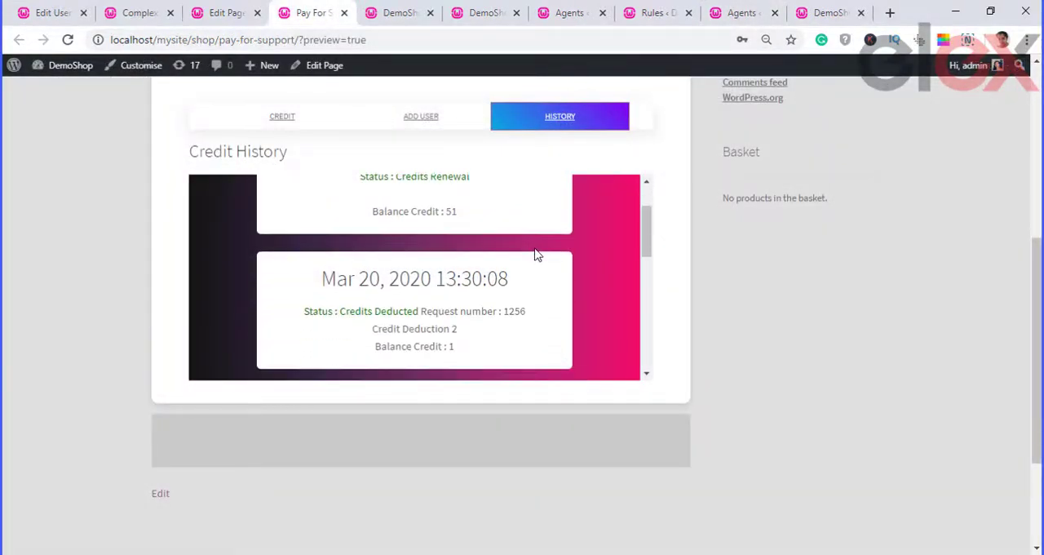
scroll(537, 256, down, 1)
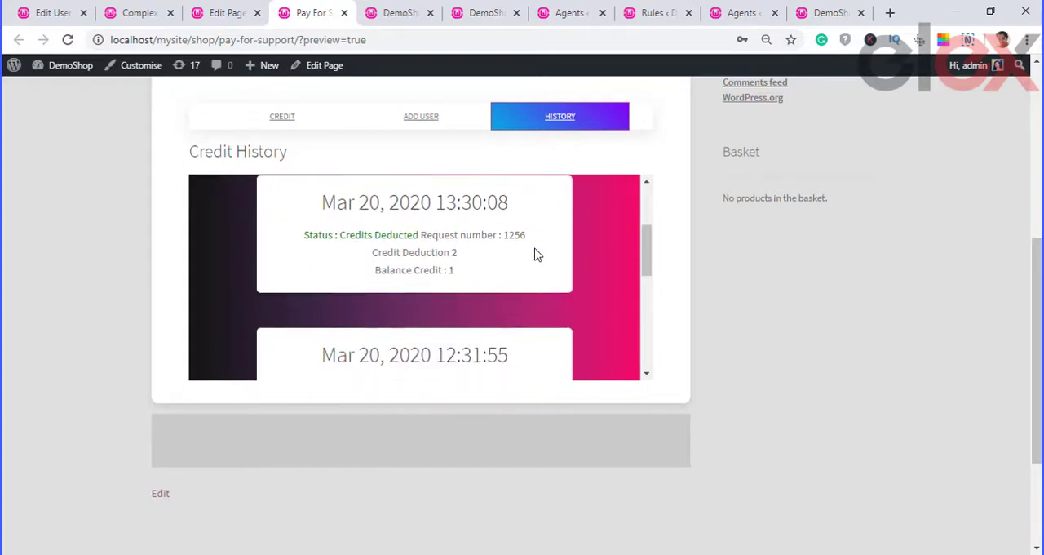
Step: Examine the older entries of the Credit History down to the earliest credit update
scroll(536, 255, down, 1)
scroll(535, 255, down, 1)
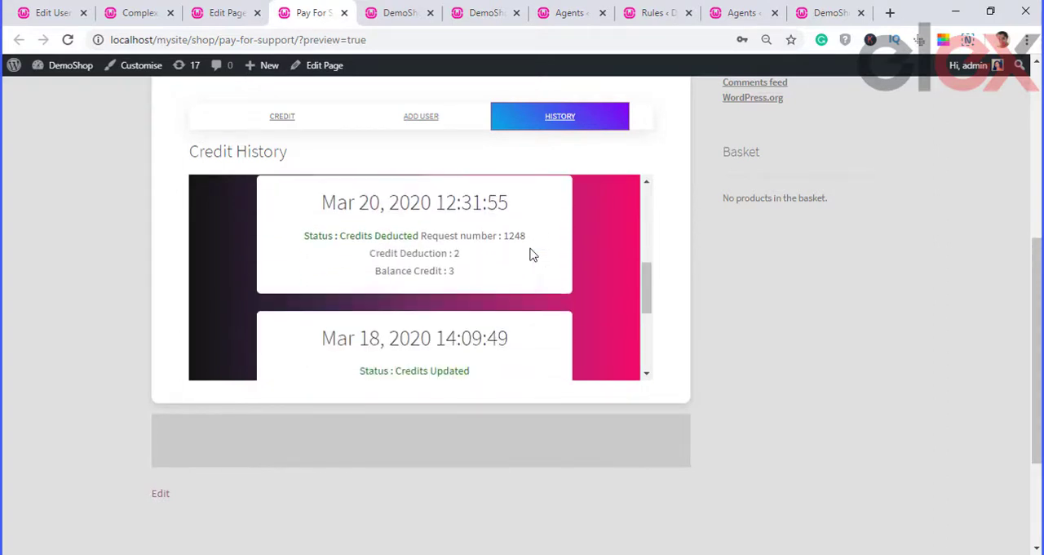
scroll(531, 255, down, 1)
scroll(530, 253, down, 1)
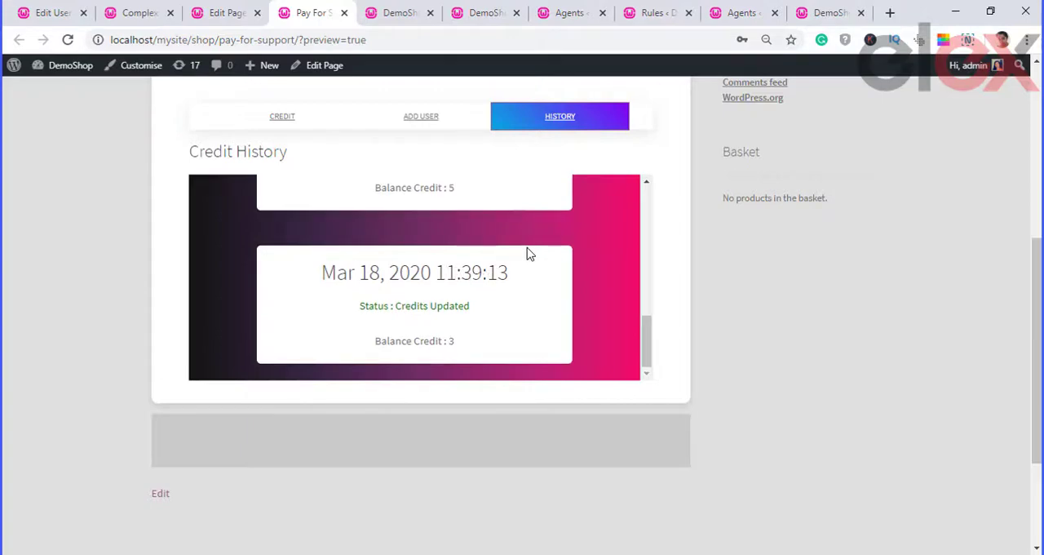
scroll(526, 252, down, 2)
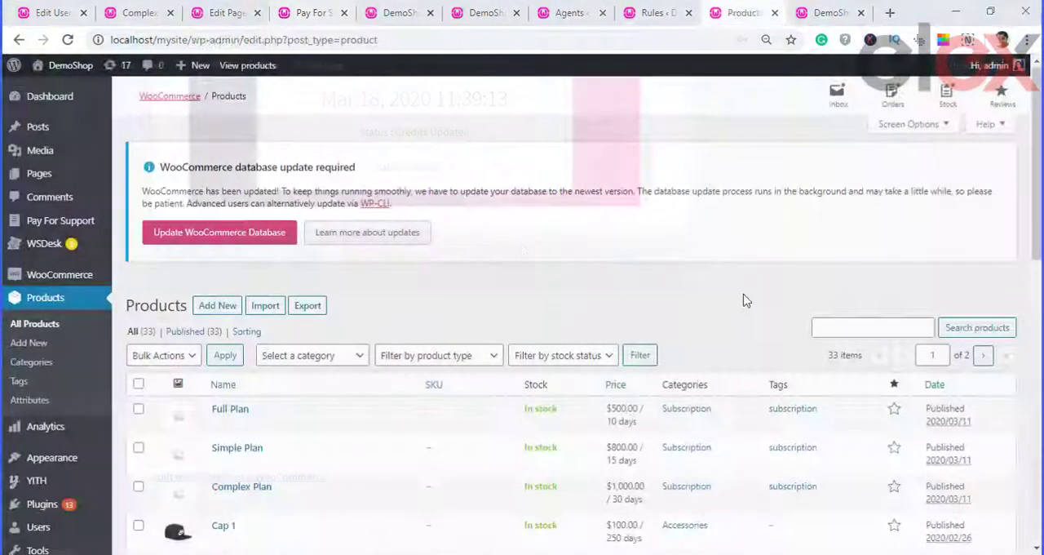
Step: Examine the product ID of Full Plan and the categories of the Full, Simple and Complex Plans in the WooCommerce product list
scroll(730, 305, down, 2)
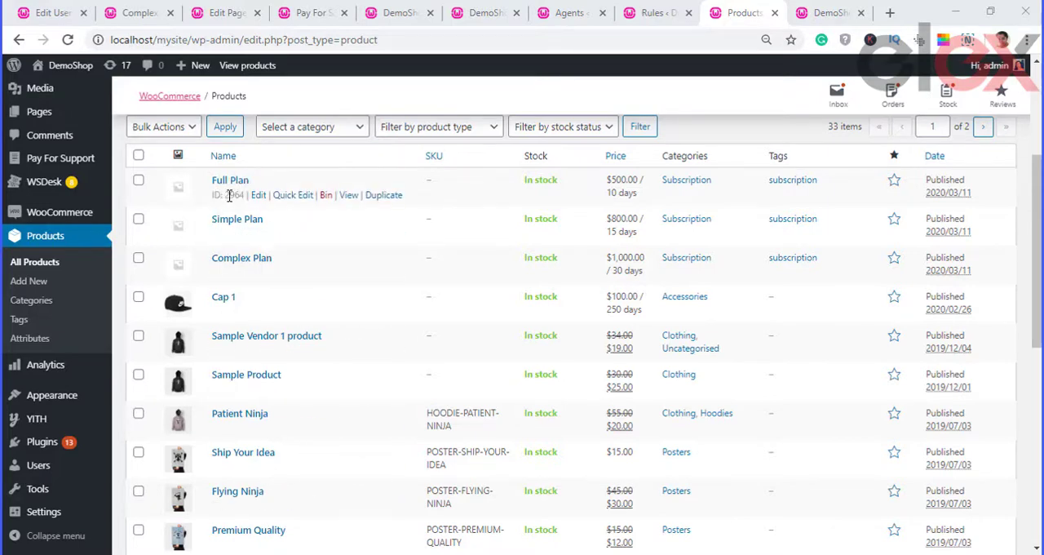
double_click(228, 194)
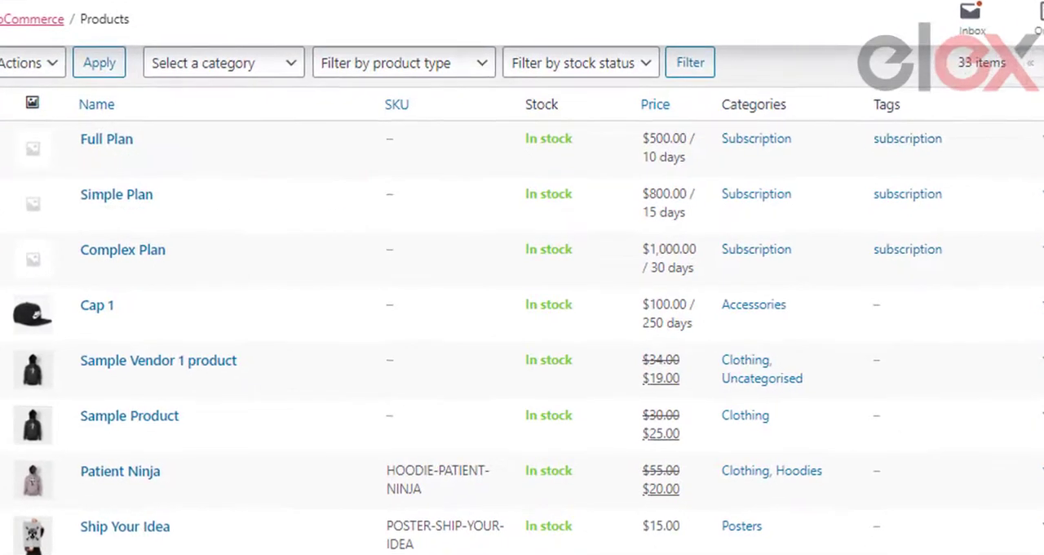
double_click(793, 141)
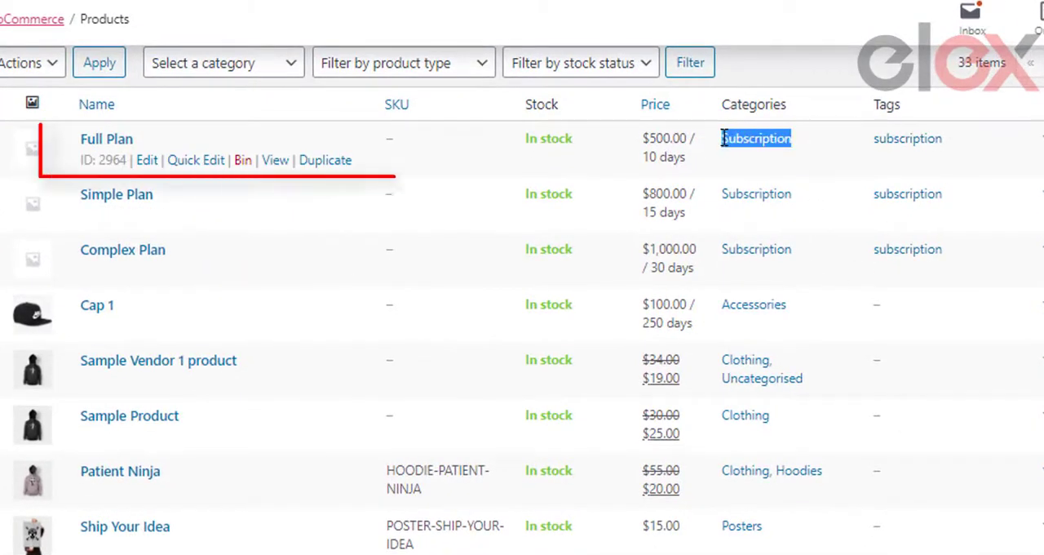
drag(794, 194, 722, 194)
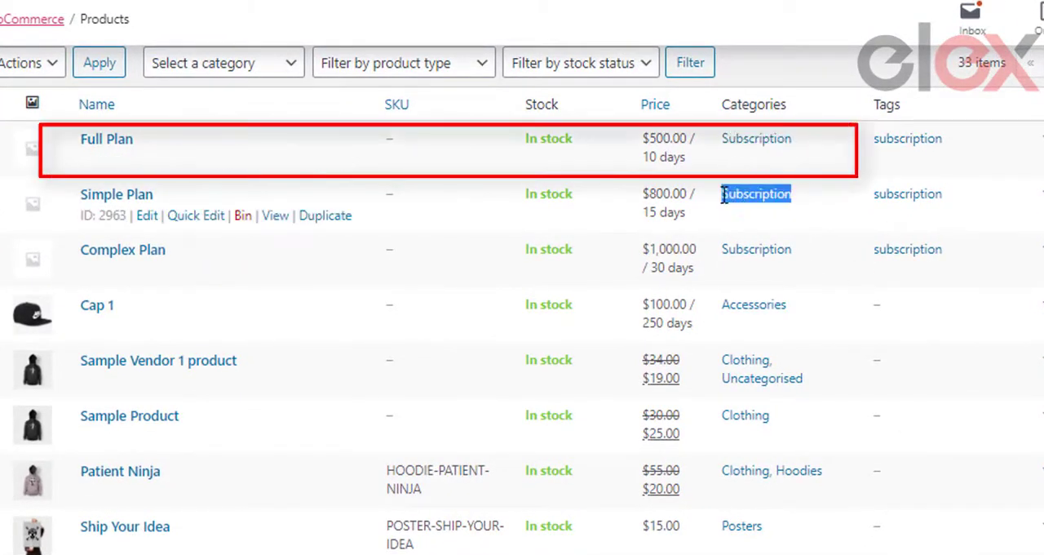
click(812, 243)
drag(816, 251, 723, 249)
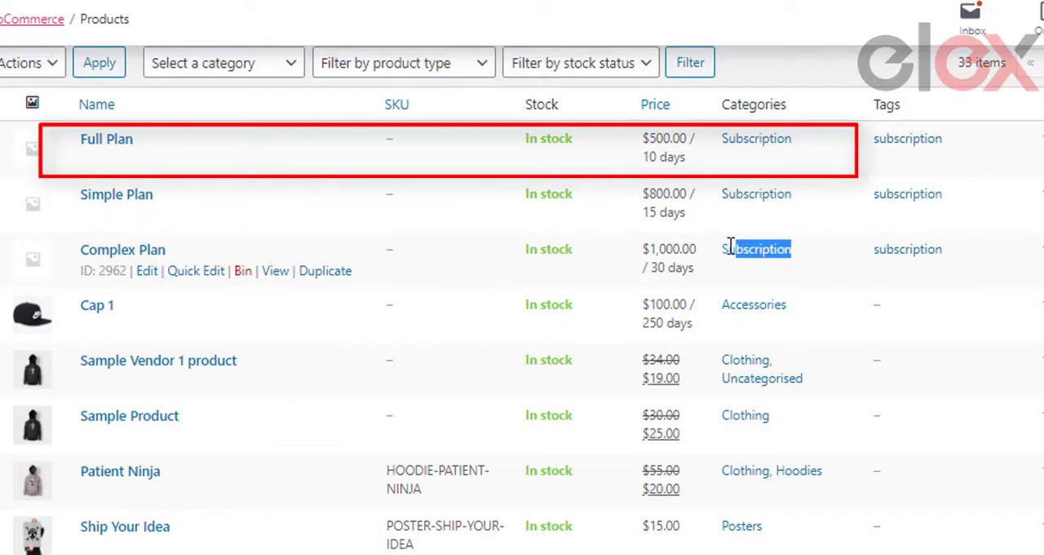
click(819, 284)
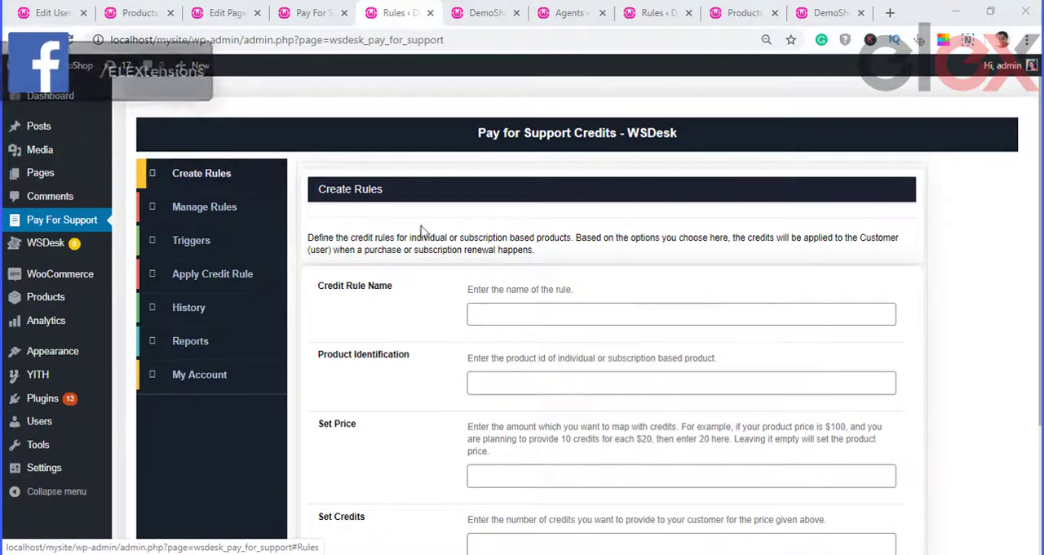
Step: Create a credit rule named Full_plan_rule for product ID 2964, with price 100 and 10 credits
click(516, 318)
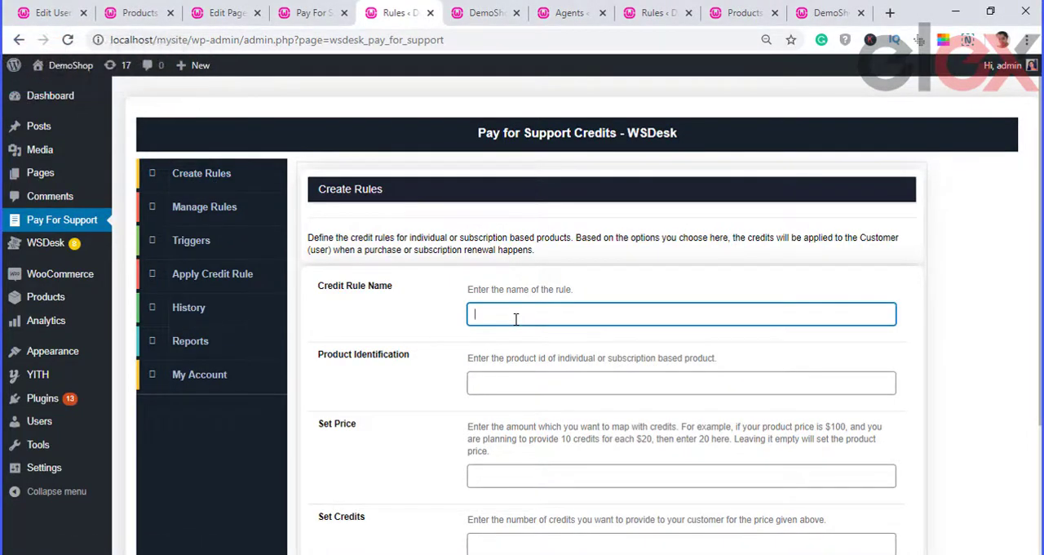
text(Full_plan_rule)
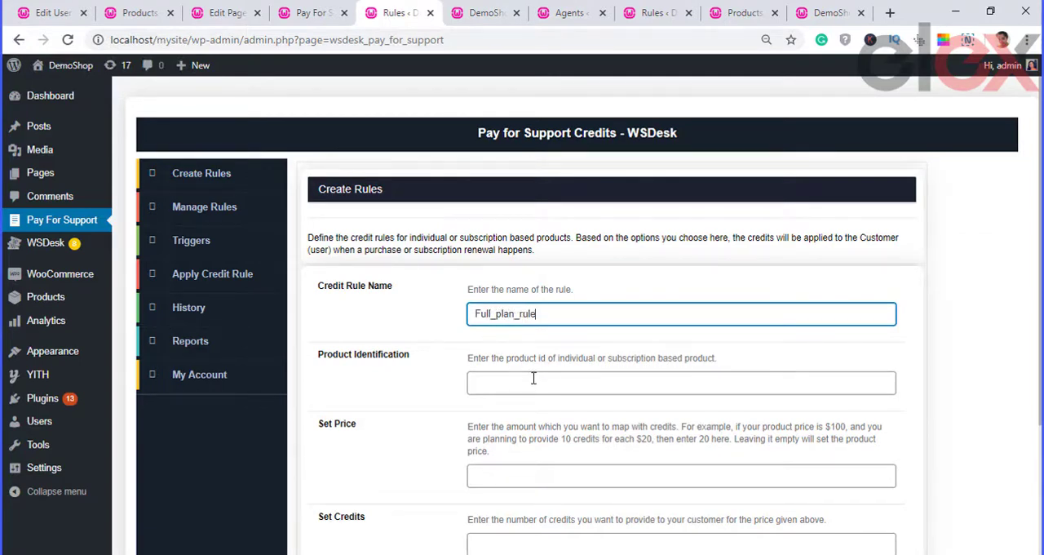
click(531, 381)
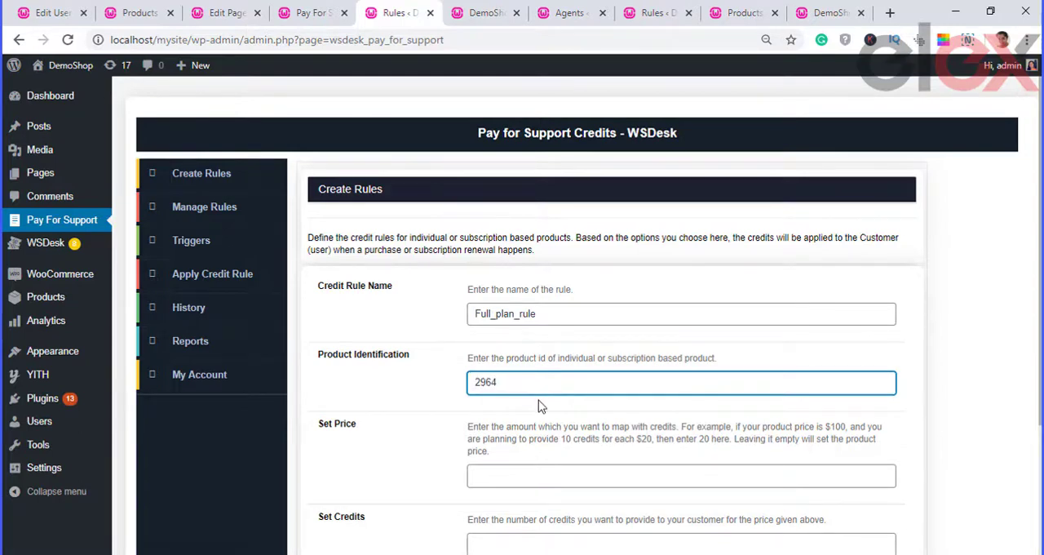
scroll(538, 406, down, 2)
click(511, 326)
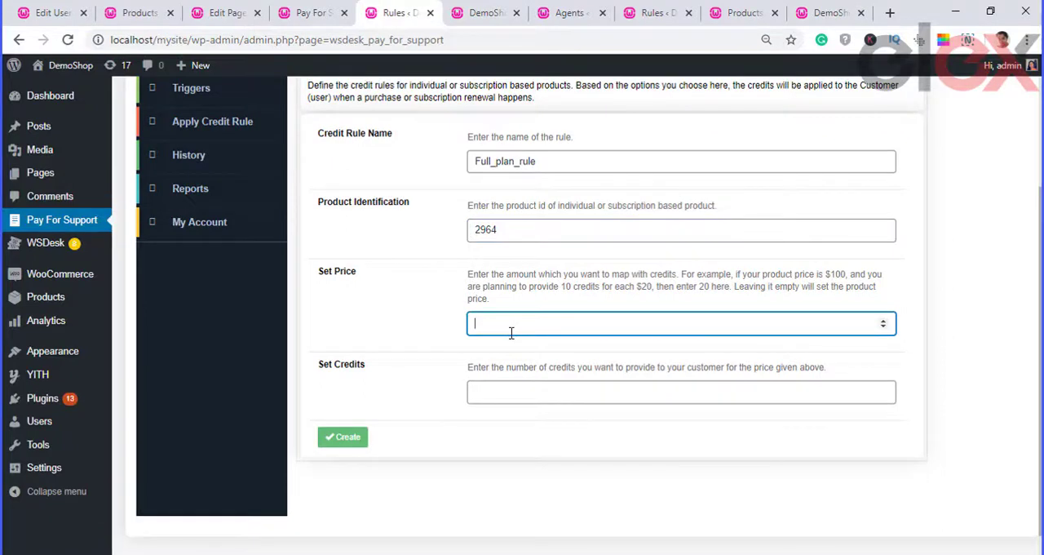
text(100)
click(504, 392)
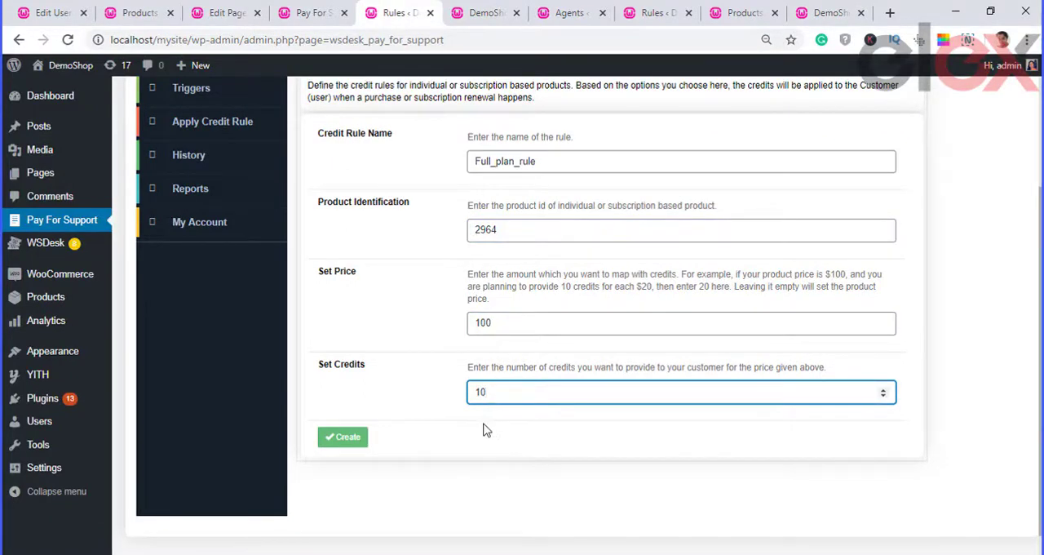
drag(494, 325, 465, 333)
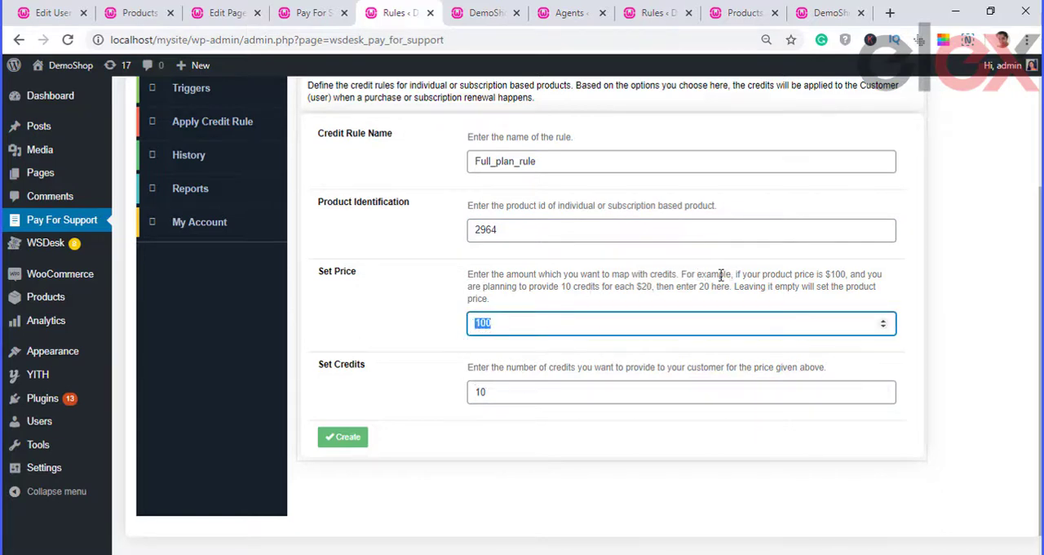
drag(683, 278, 714, 301)
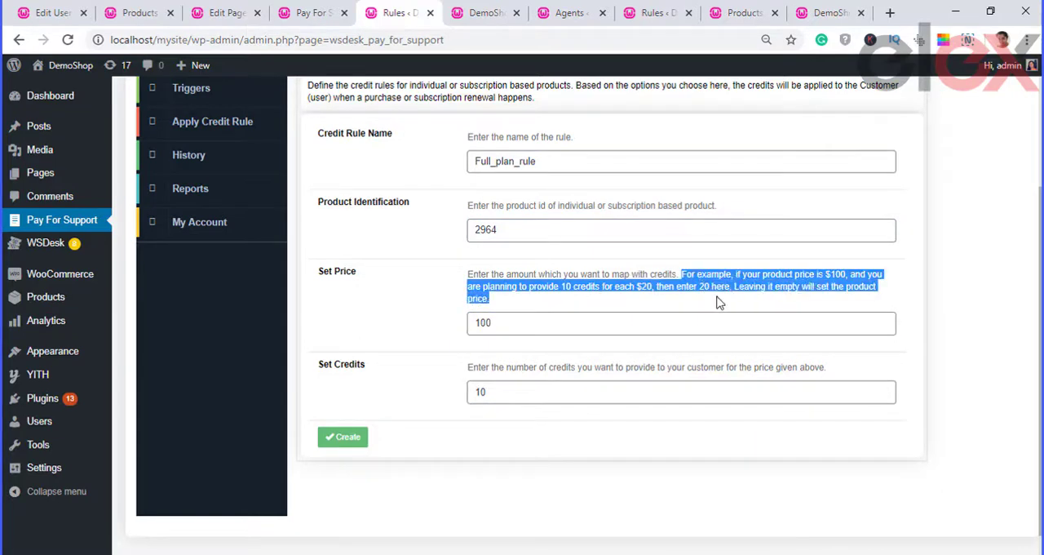
click(687, 425)
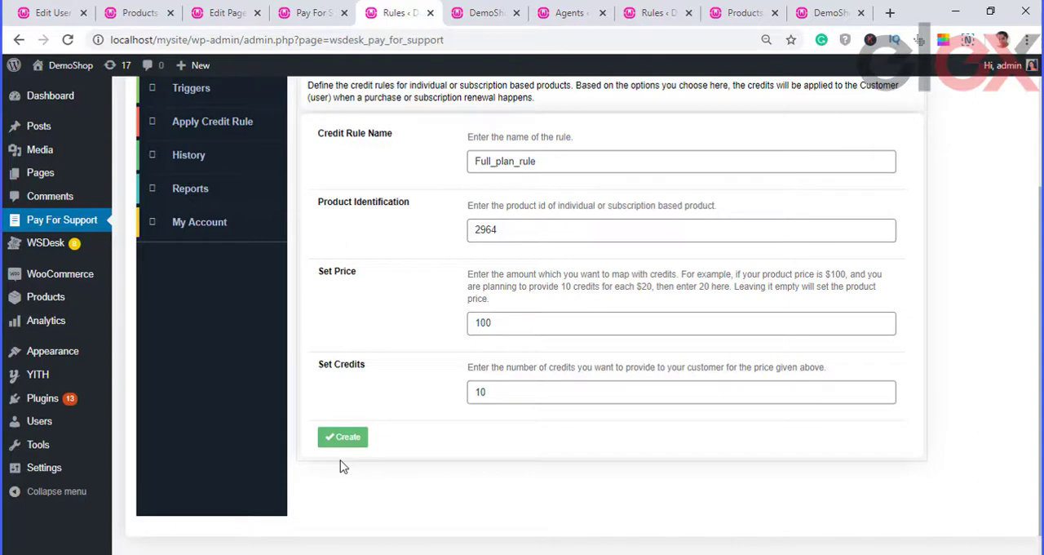
click(345, 437)
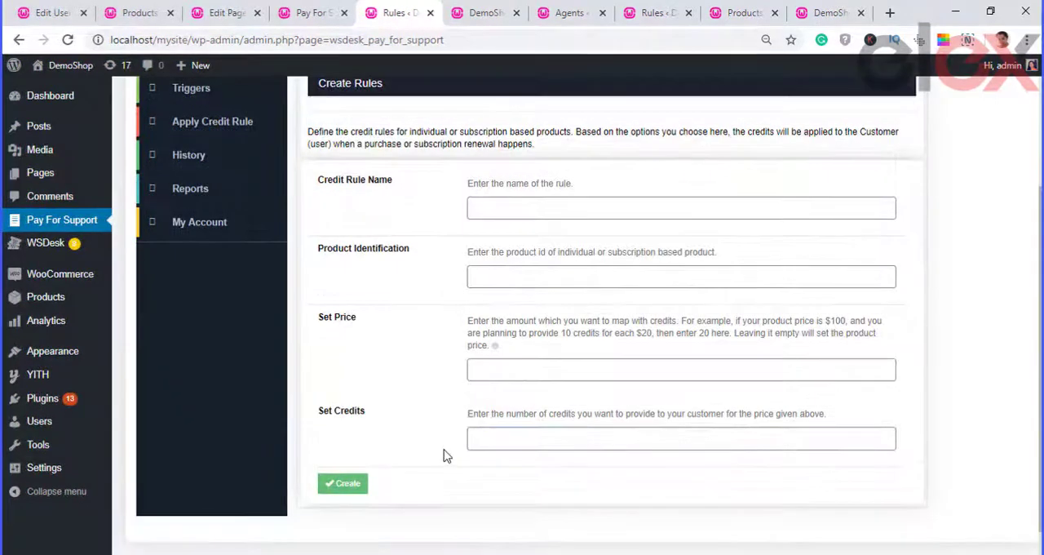
Step: Examine the Full_plan_rule entry among the managed credit rules
scroll(431, 436, up, 3)
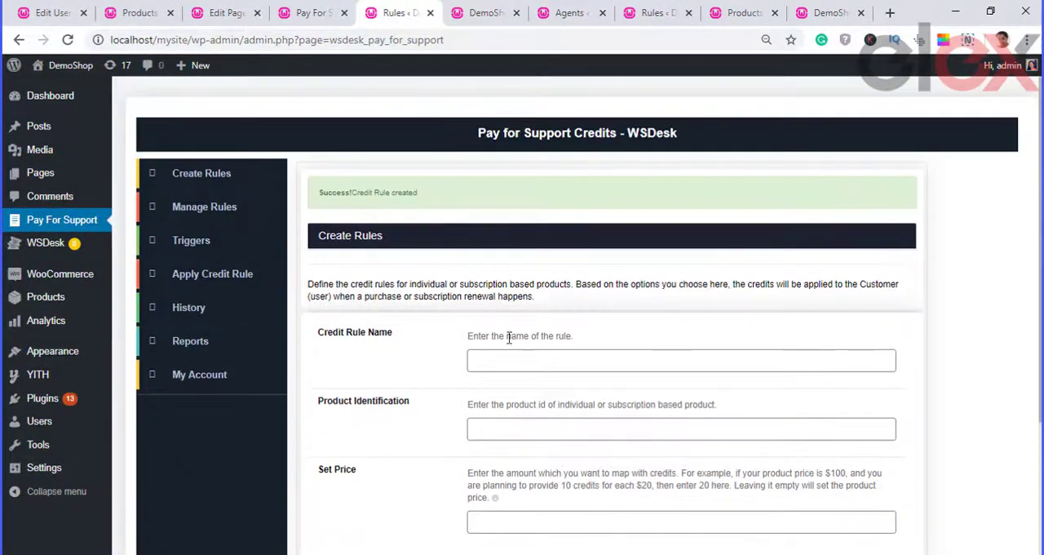
click(206, 206)
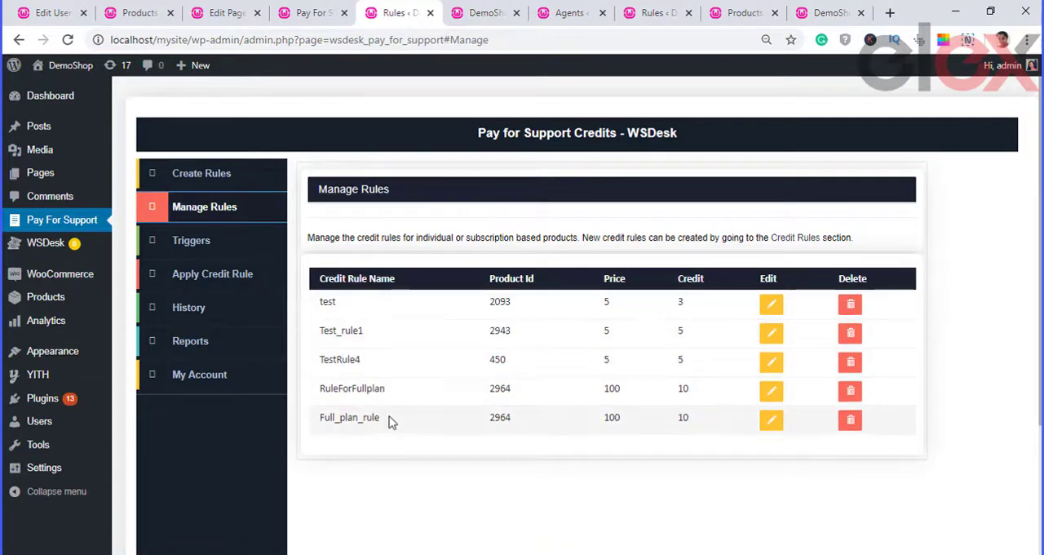
drag(382, 418, 319, 417)
click(374, 443)
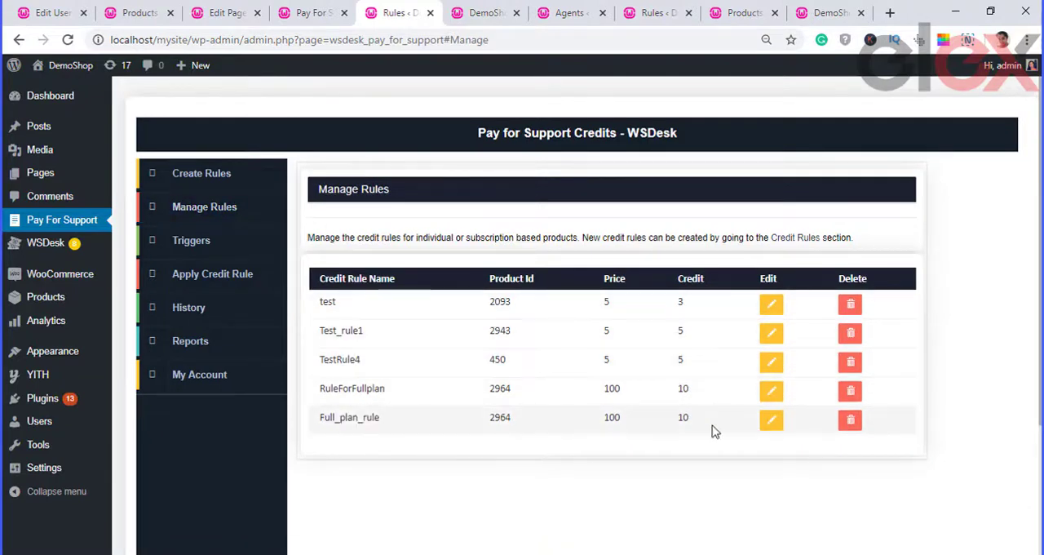
Step: Open Full_plan_rule for editing, inspect its credit setting, and close it without updating
click(772, 422)
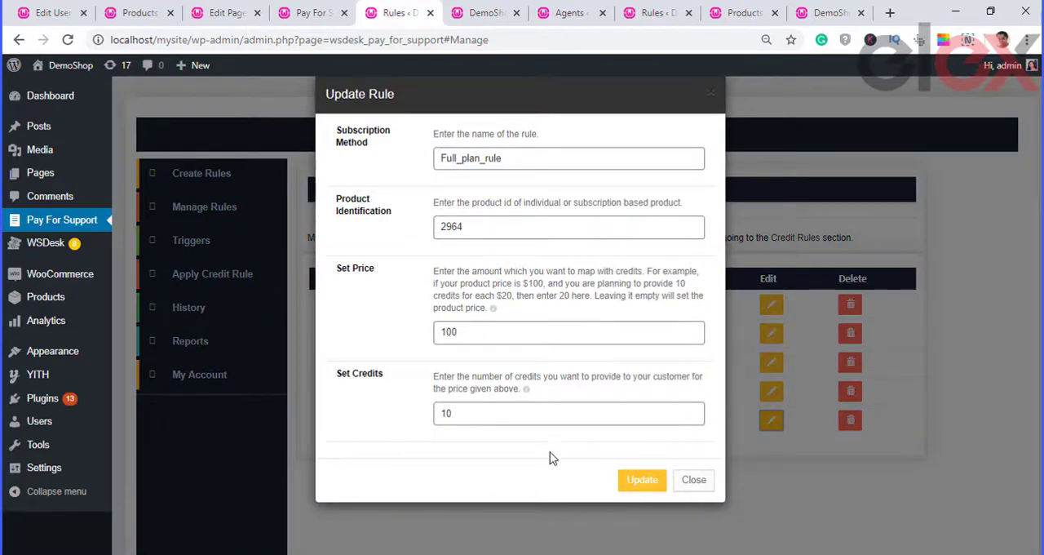
click(497, 420)
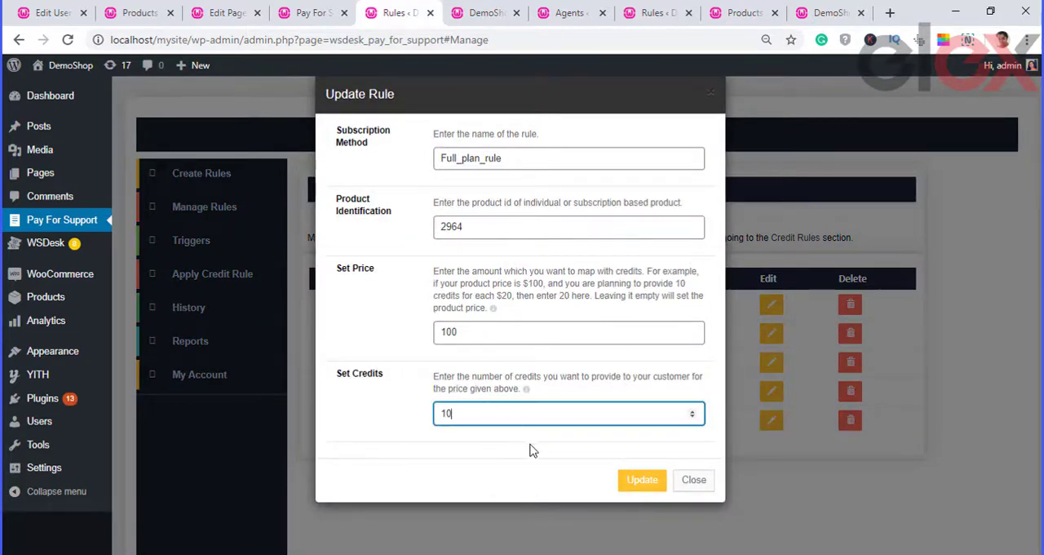
click(619, 437)
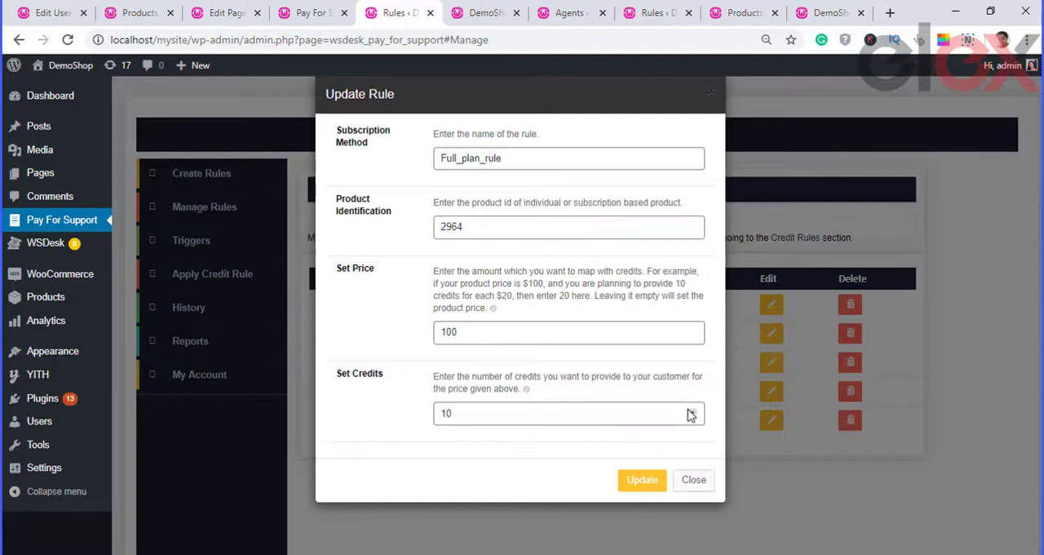
click(696, 481)
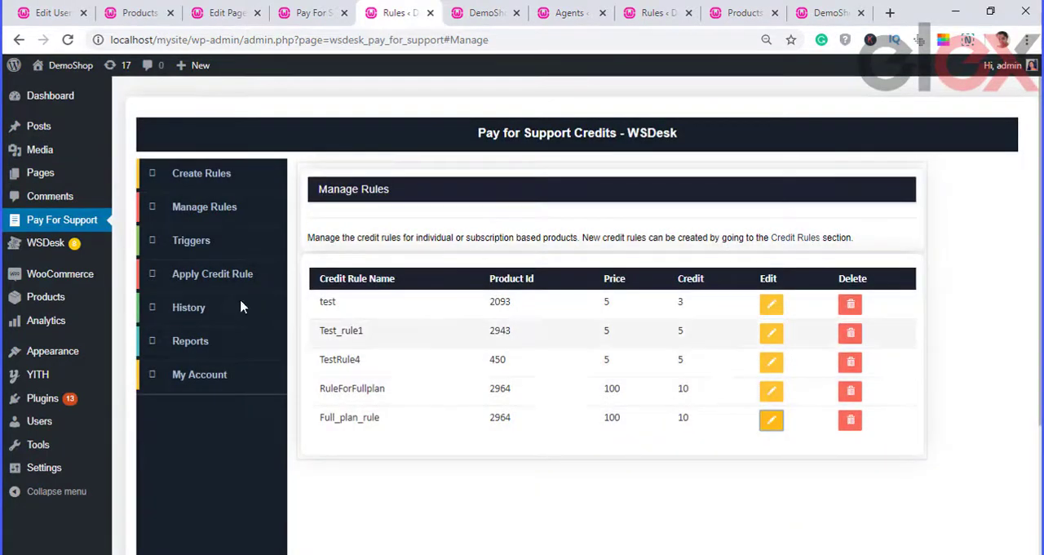
Step: Create a credit deduction trigger that deducts 3 credits for the Submitted ticket status
click(202, 253)
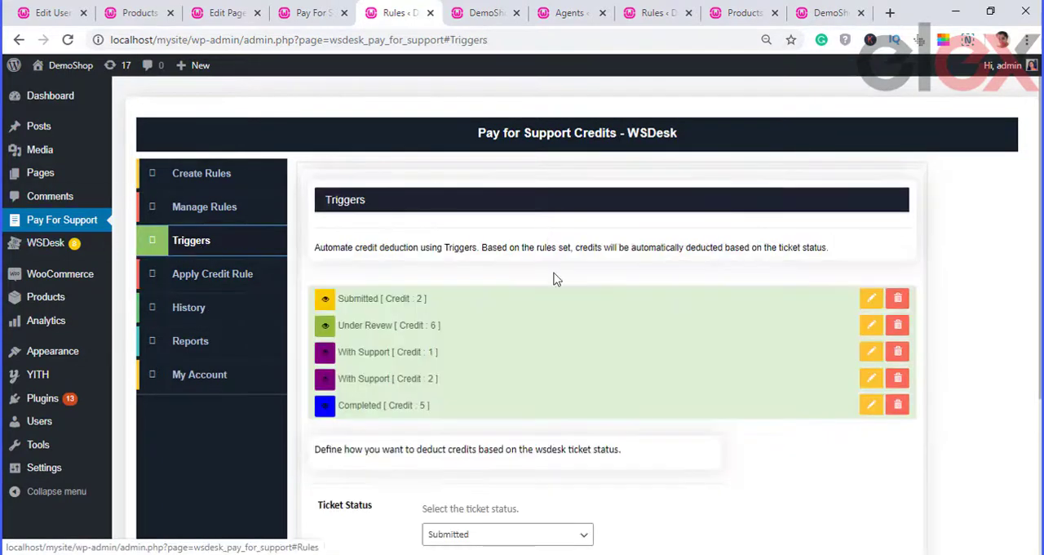
scroll(474, 313, down, 1)
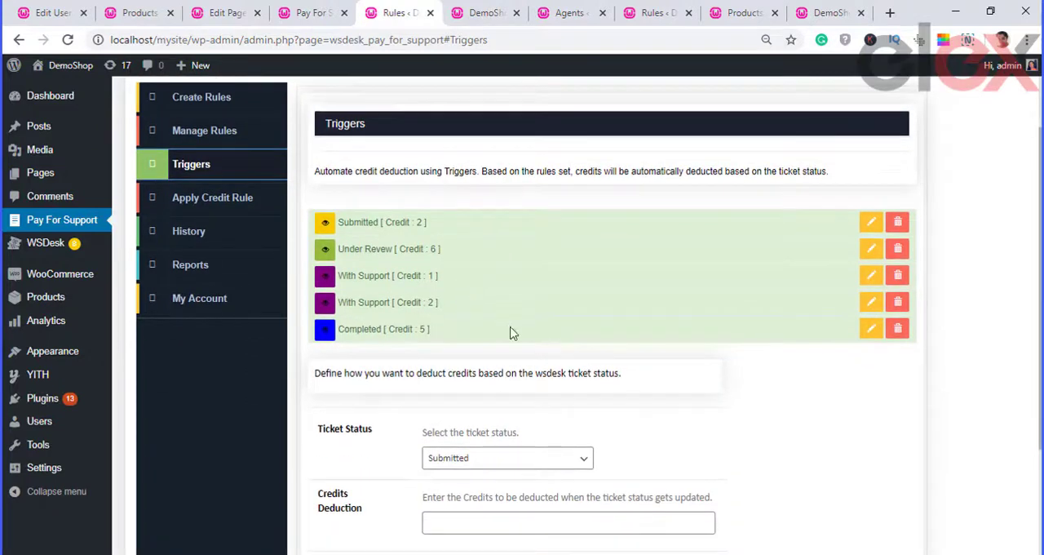
click(531, 460)
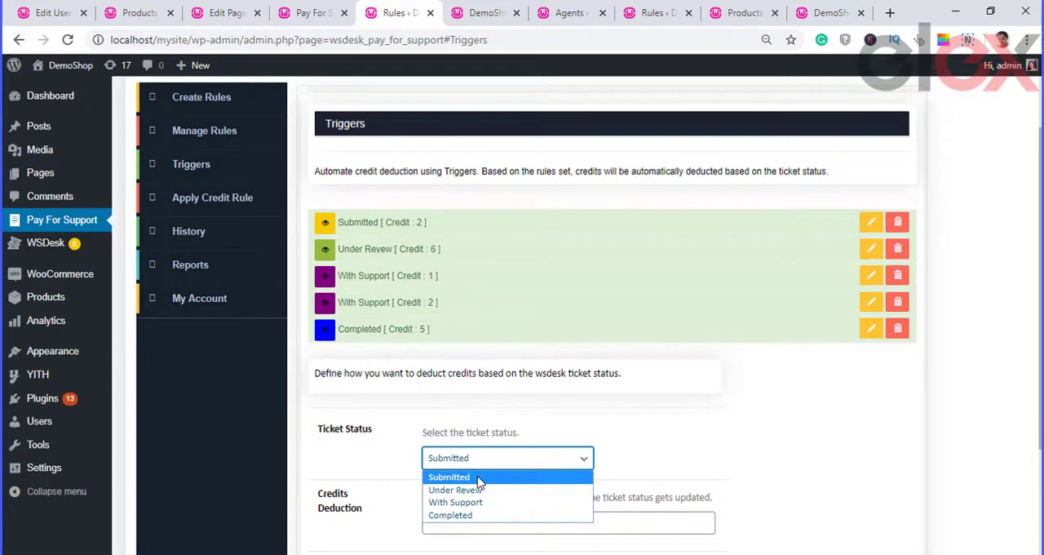
click(480, 479)
click(483, 520)
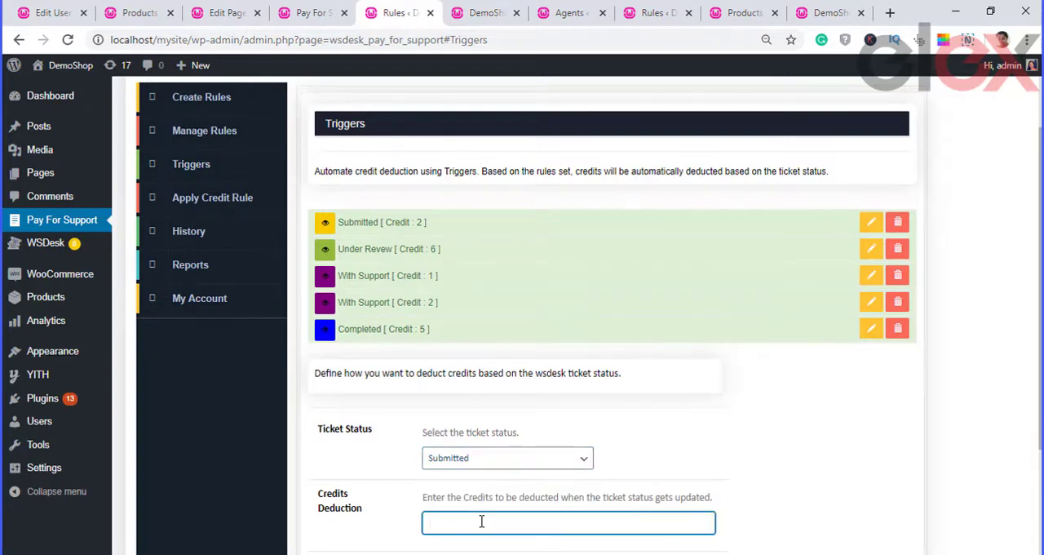
text(3)
scroll(553, 507, down, 3)
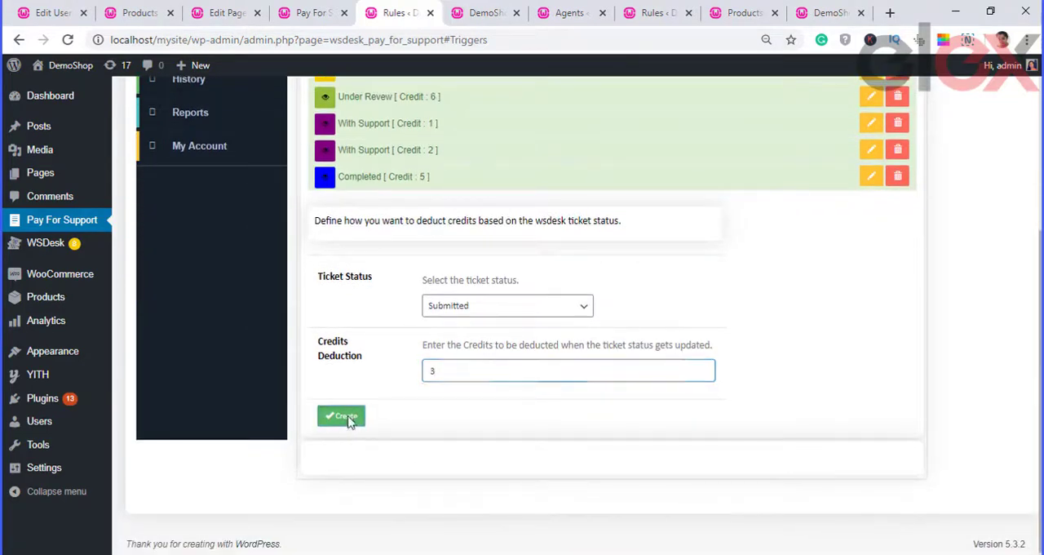
click(342, 415)
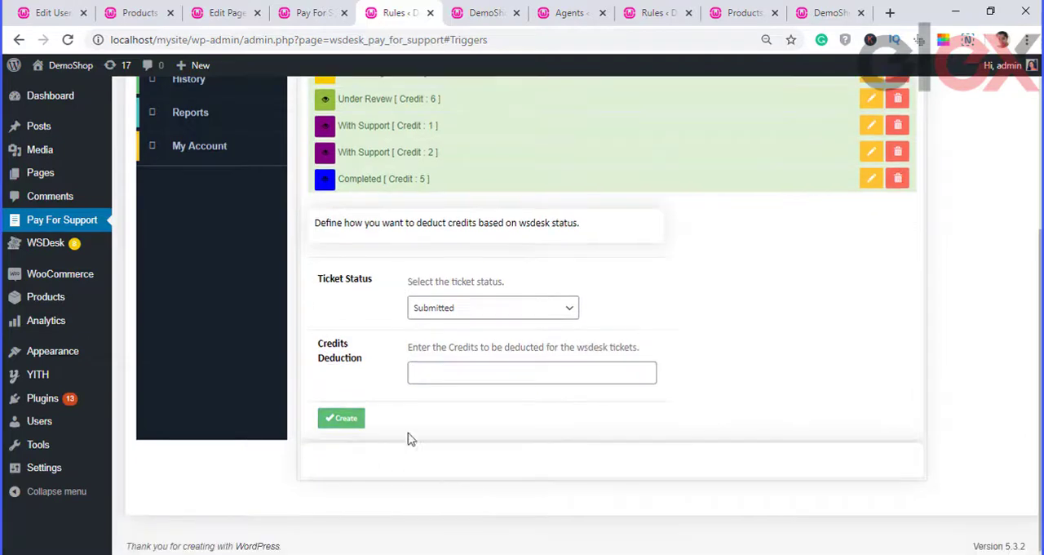
Step: Review the credit deductions defined for the Submitted, With Support and Completed statuses in the trigger list
scroll(506, 224, up, 1)
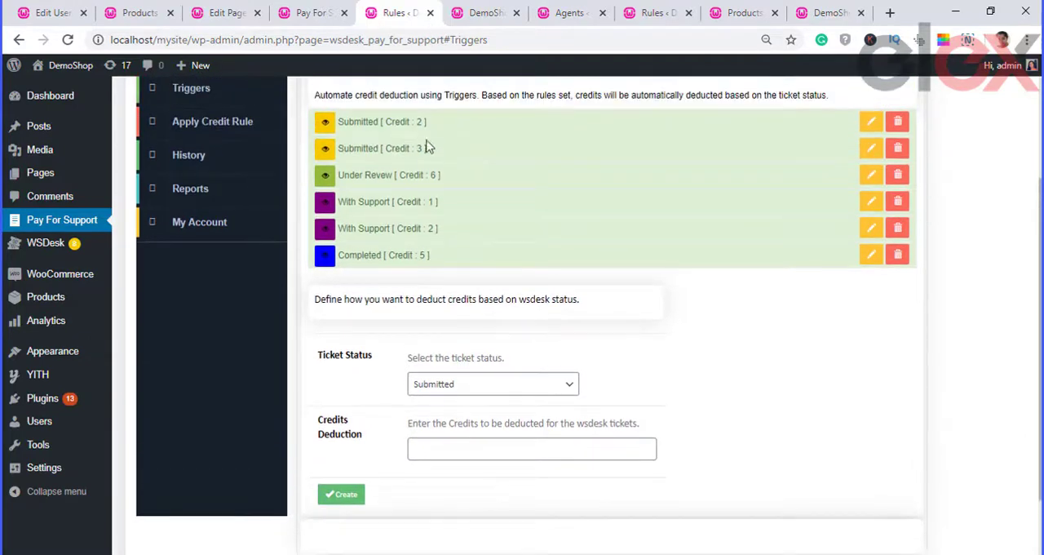
drag(430, 125, 385, 123)
drag(448, 158, 387, 151)
drag(446, 214, 403, 205)
drag(445, 238, 363, 231)
drag(434, 256, 376, 255)
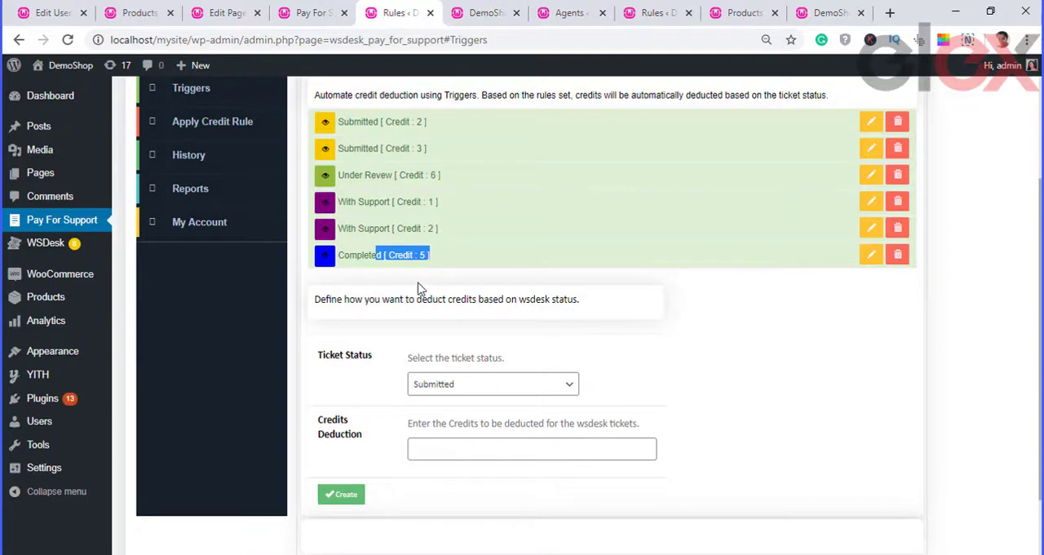
Step: Open the first Submitted trigger for editing, inspect its status choices, and close it without updating
click(872, 126)
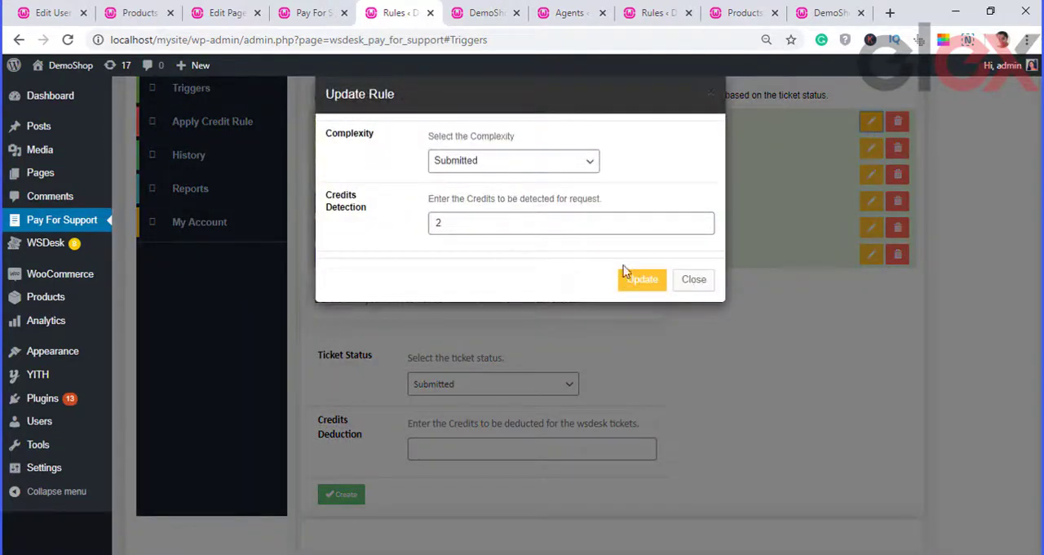
click(559, 161)
click(561, 162)
click(585, 165)
click(633, 163)
click(693, 280)
click(346, 495)
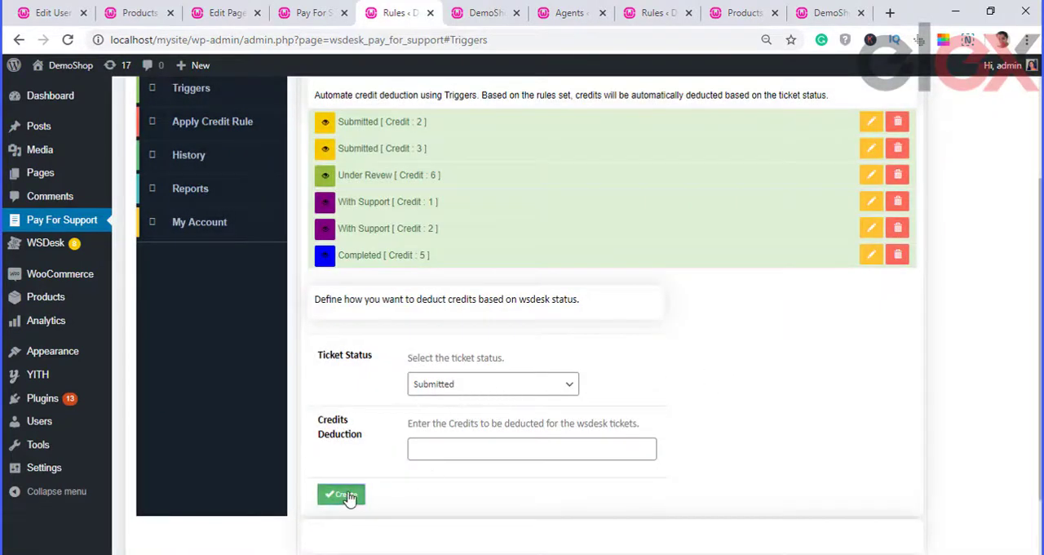
Step: Create another credit deduction trigger for the Submitted ticket status with the credit deduction left empty
click(459, 473)
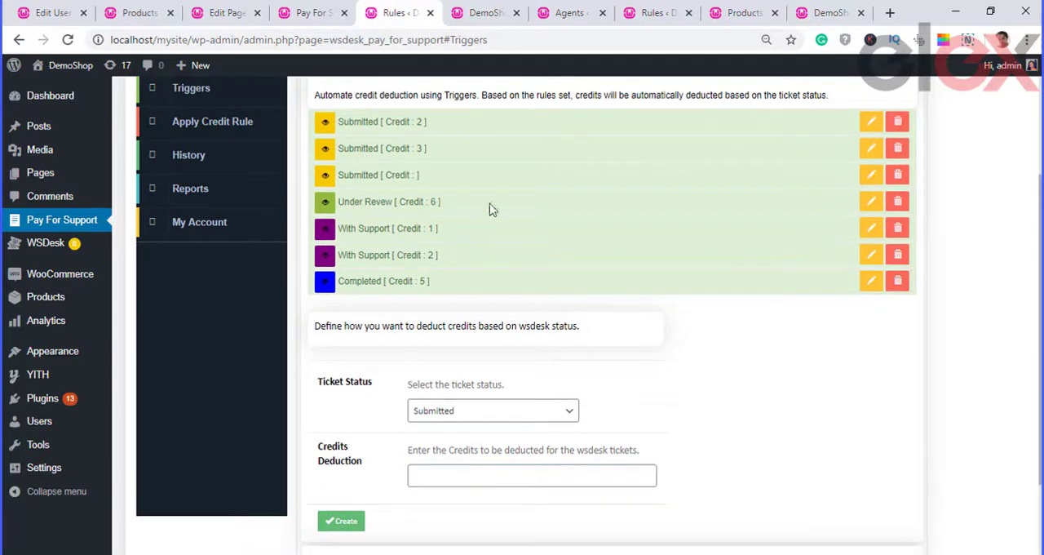
scroll(229, 169, up, 1)
scroll(228, 169, up, 2)
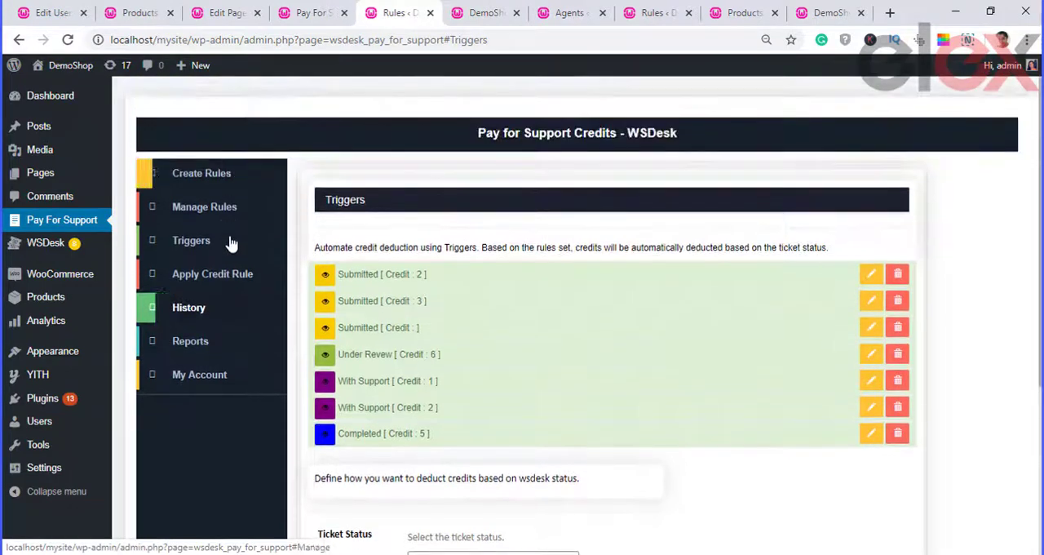
Step: Apply the RuleForFullplan credit rule directly to the customer's user account and confirm adding the subscription method
click(225, 275)
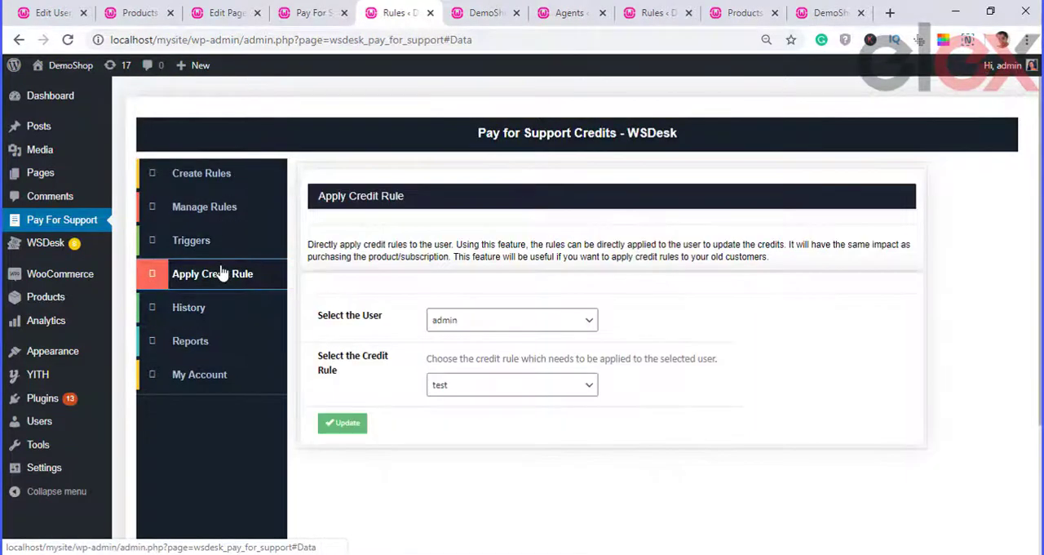
click(482, 327)
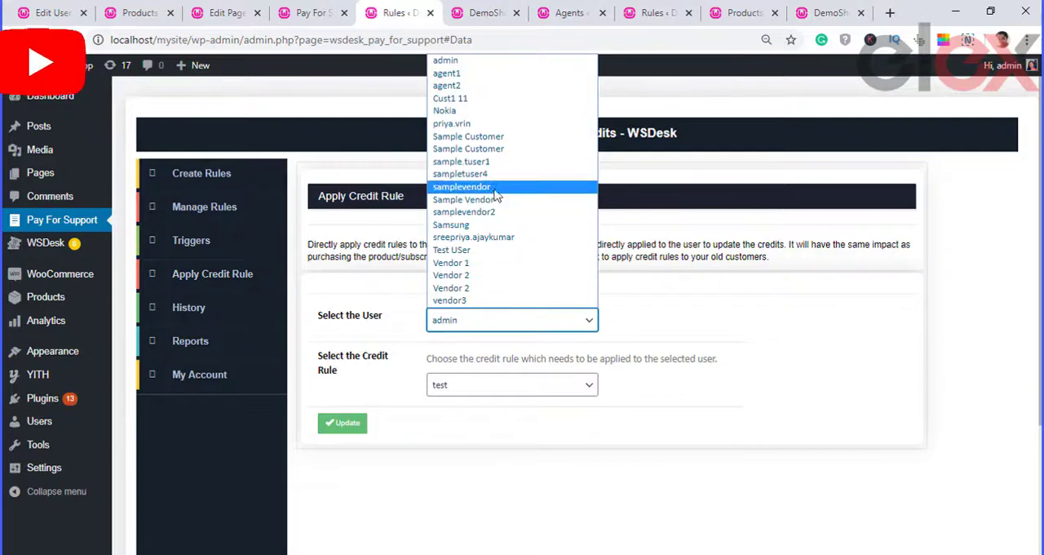
click(497, 125)
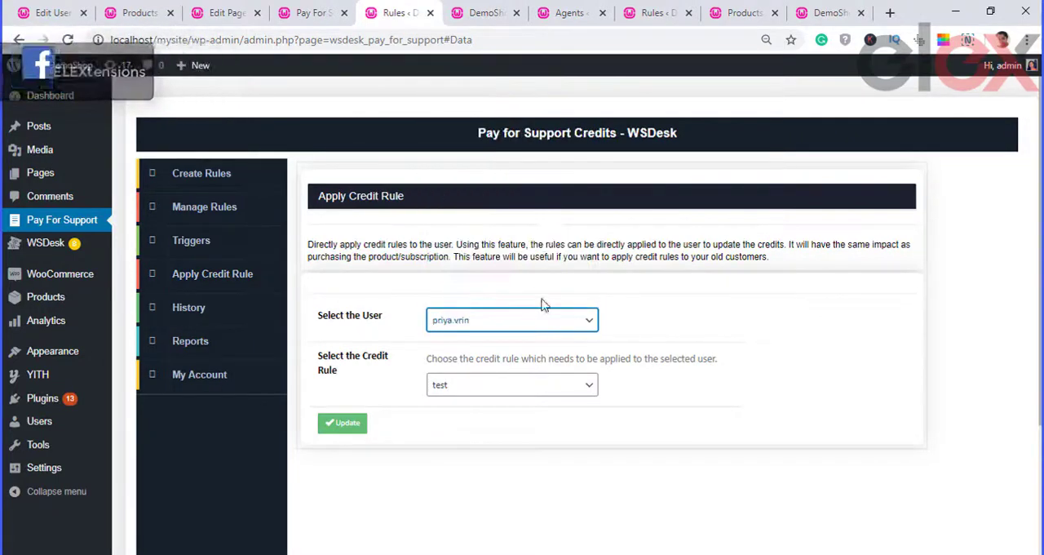
click(530, 385)
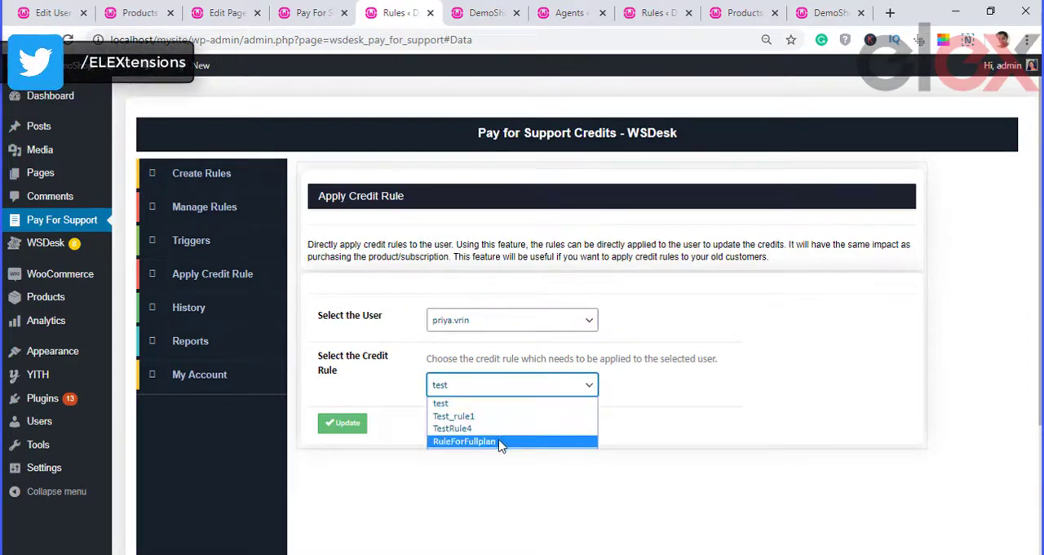
click(500, 442)
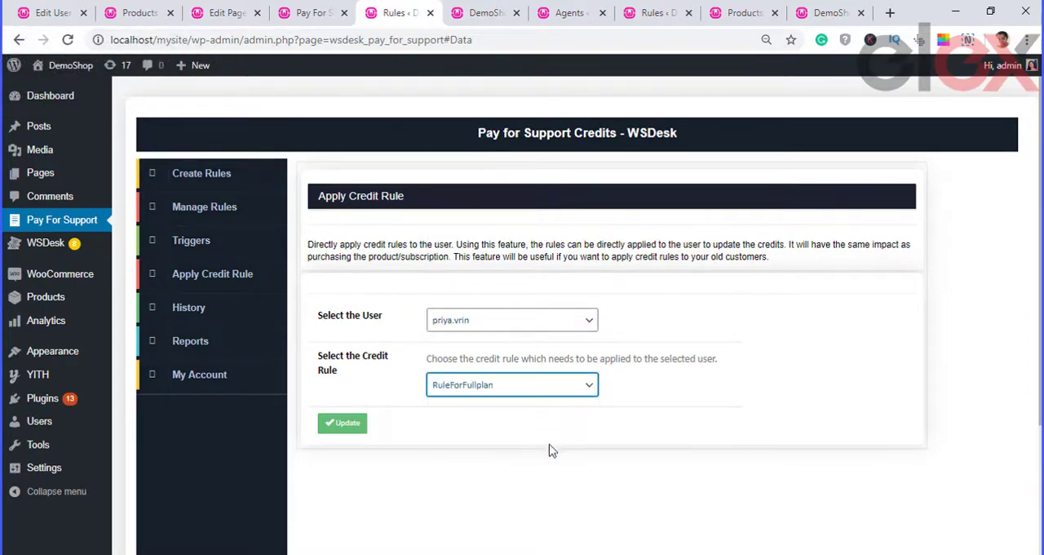
click(365, 425)
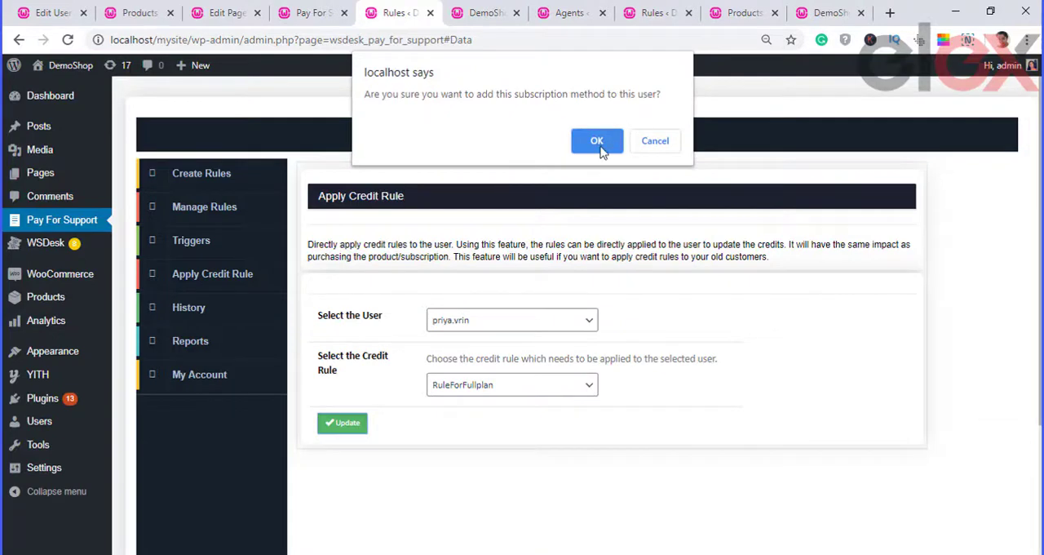
click(596, 144)
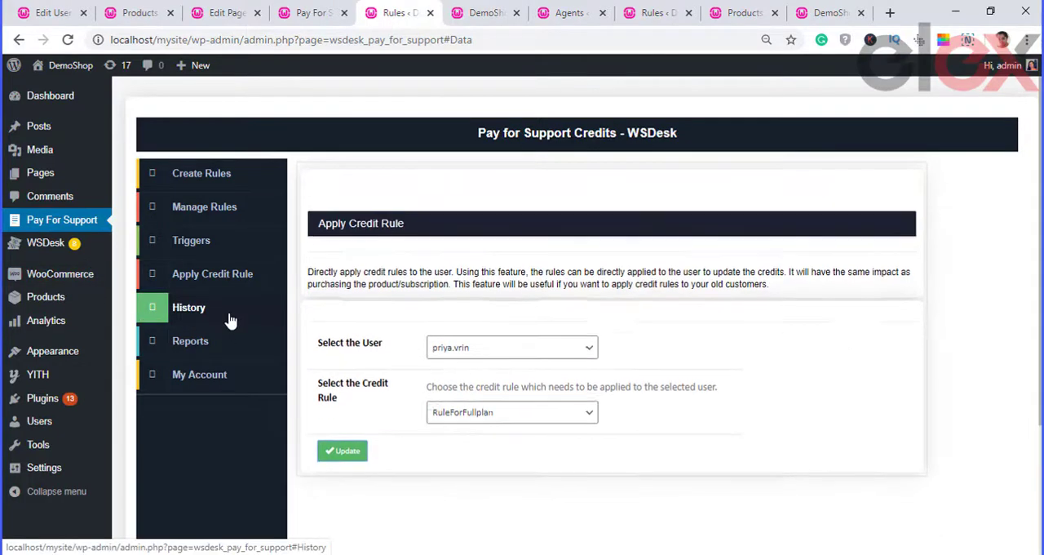
Step: Reload the Pay For Support credit history and examine the updated, renewed and deducted credit entries
click(230, 320)
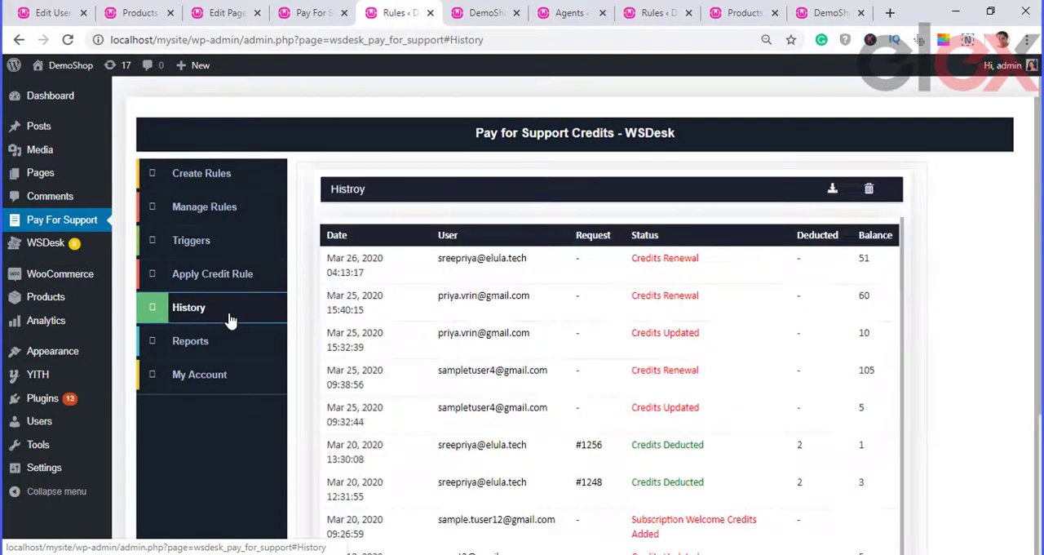
click(68, 39)
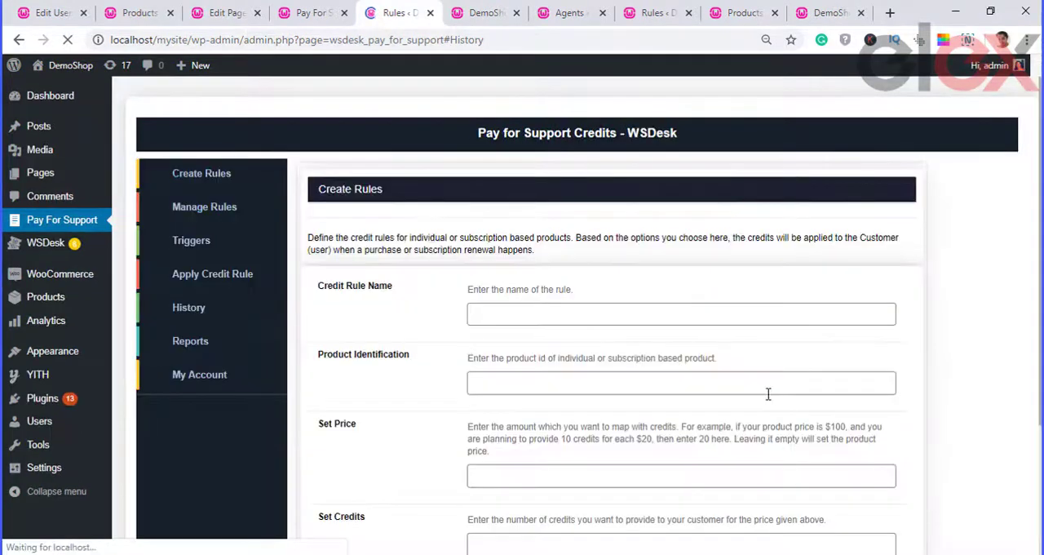
click(206, 310)
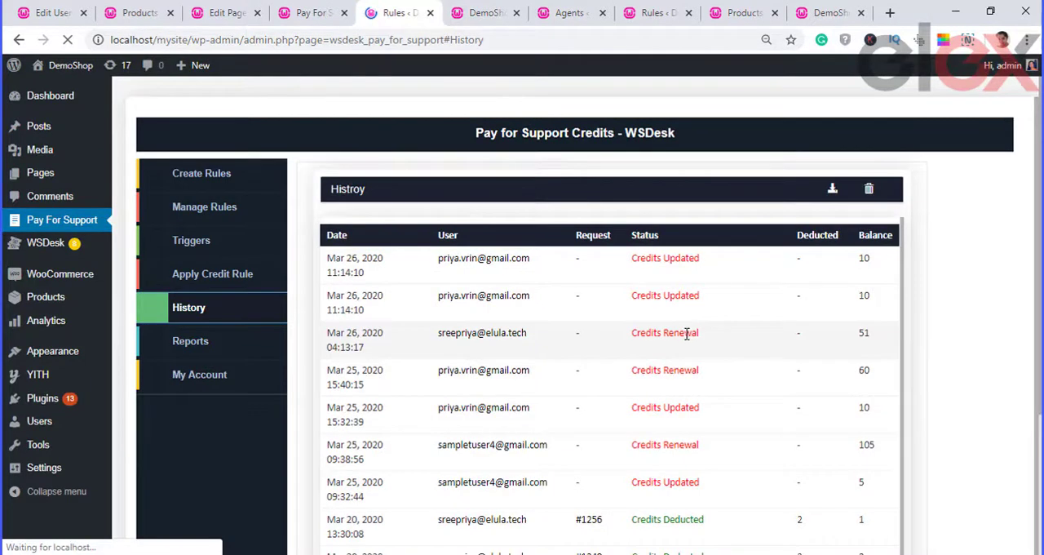
scroll(686, 332, down, 1)
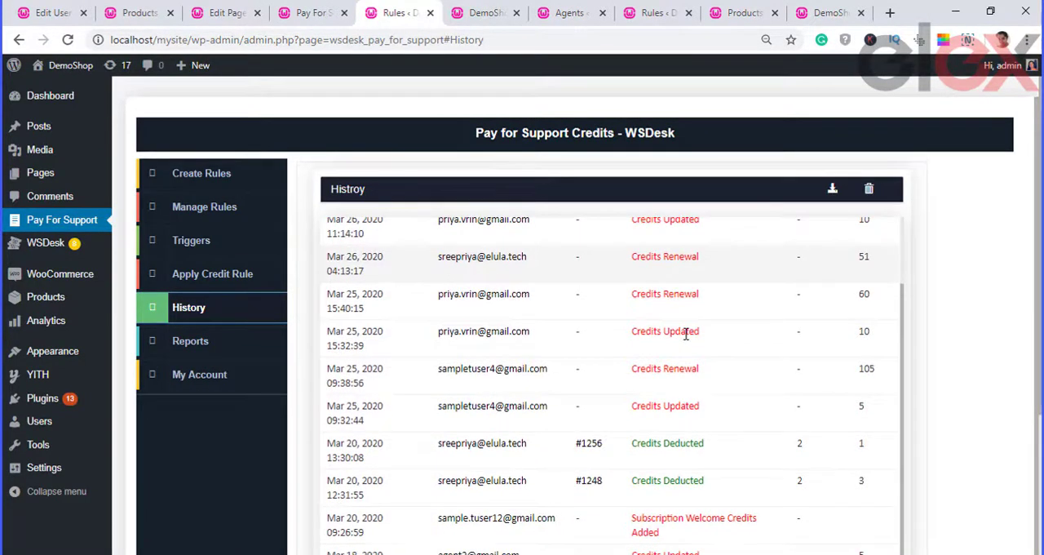
scroll(686, 332, up, 1)
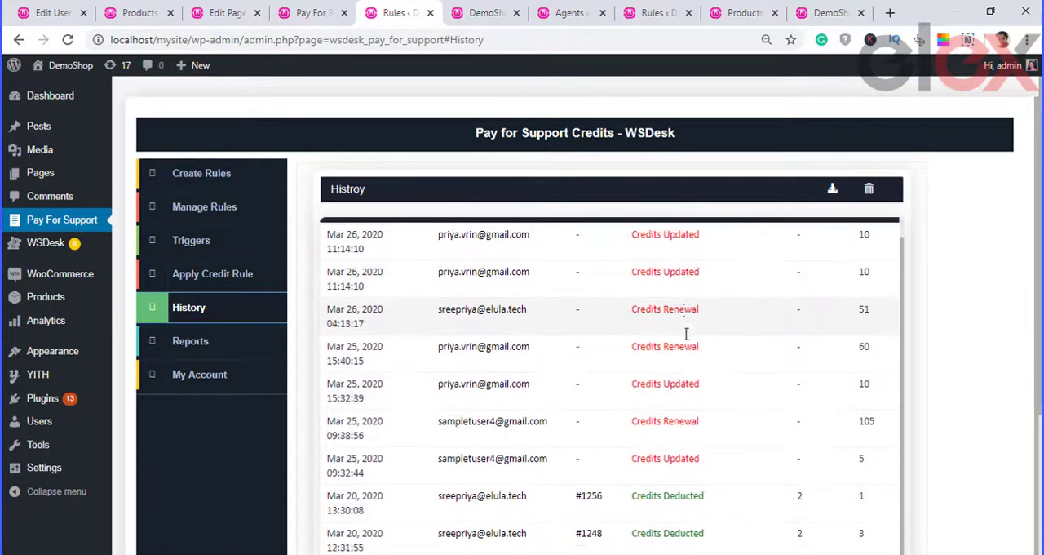
scroll(686, 333, down, 1)
scroll(686, 333, down, 5)
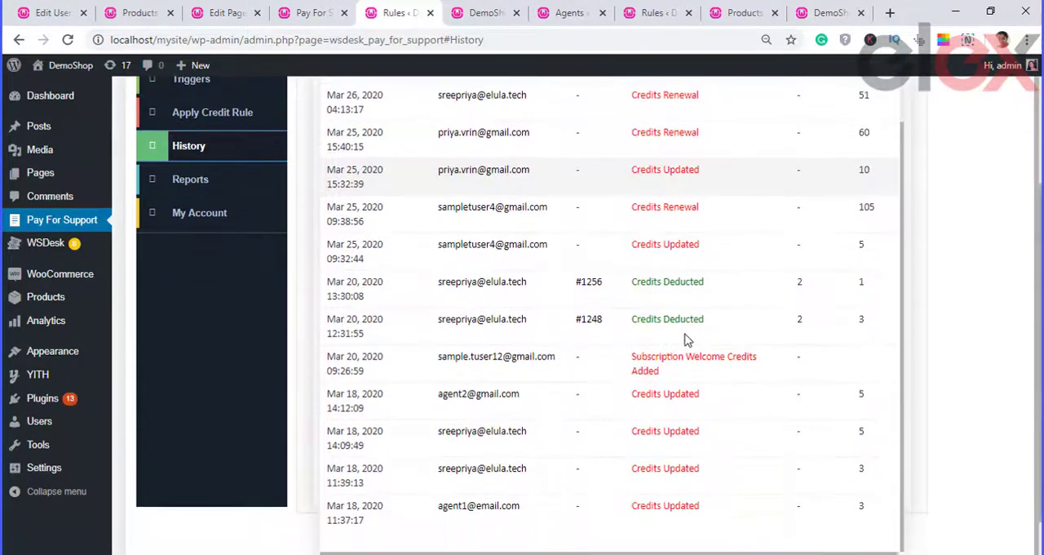
scroll(686, 340, up, 1)
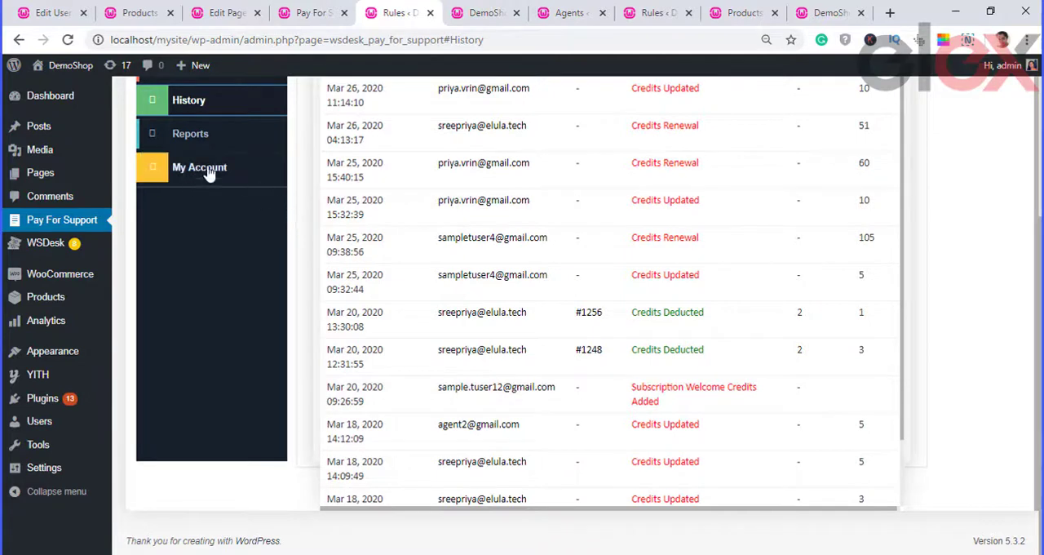
scroll(623, 291, up, 3)
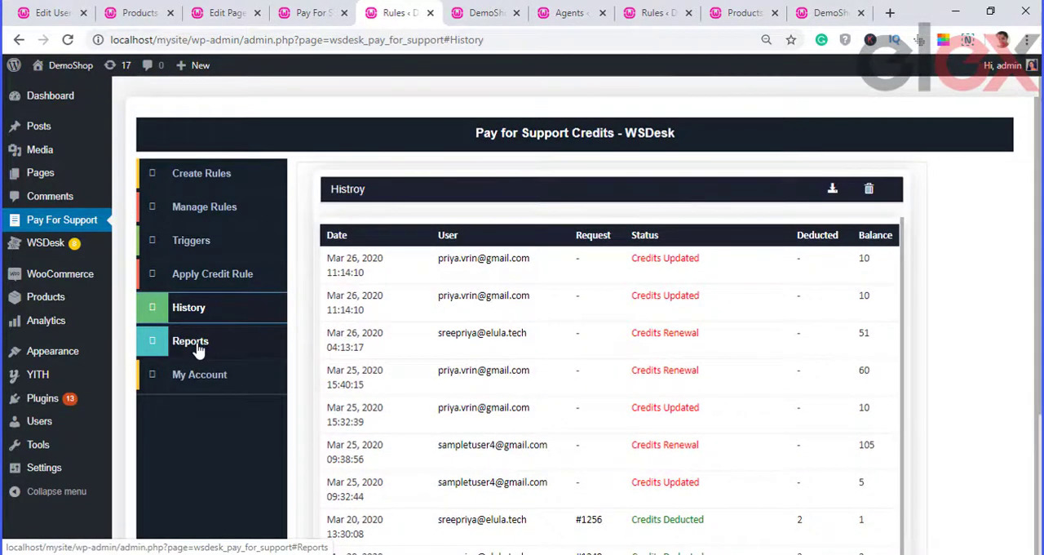
click(196, 349)
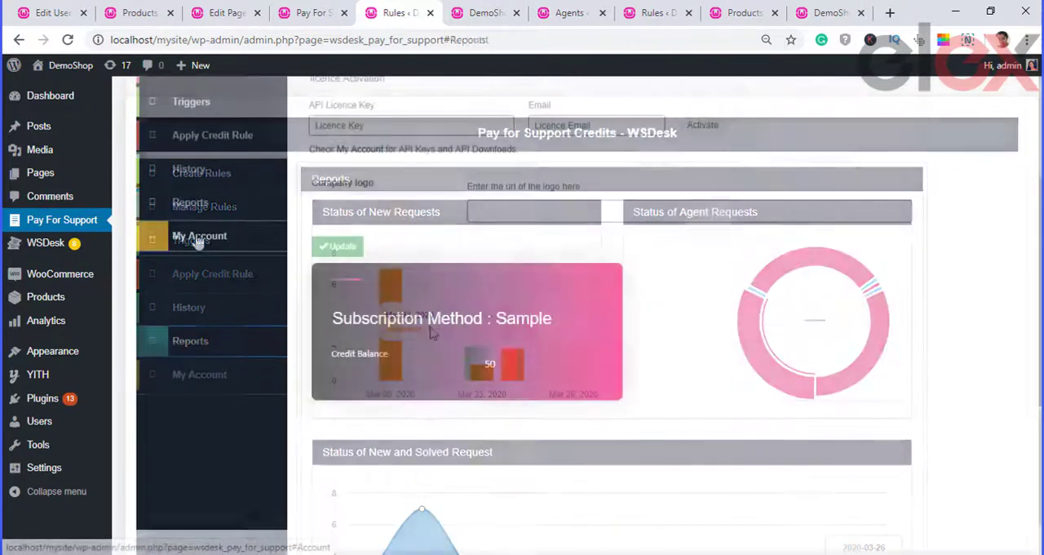
scroll(522, 310, up, 2)
click(489, 352)
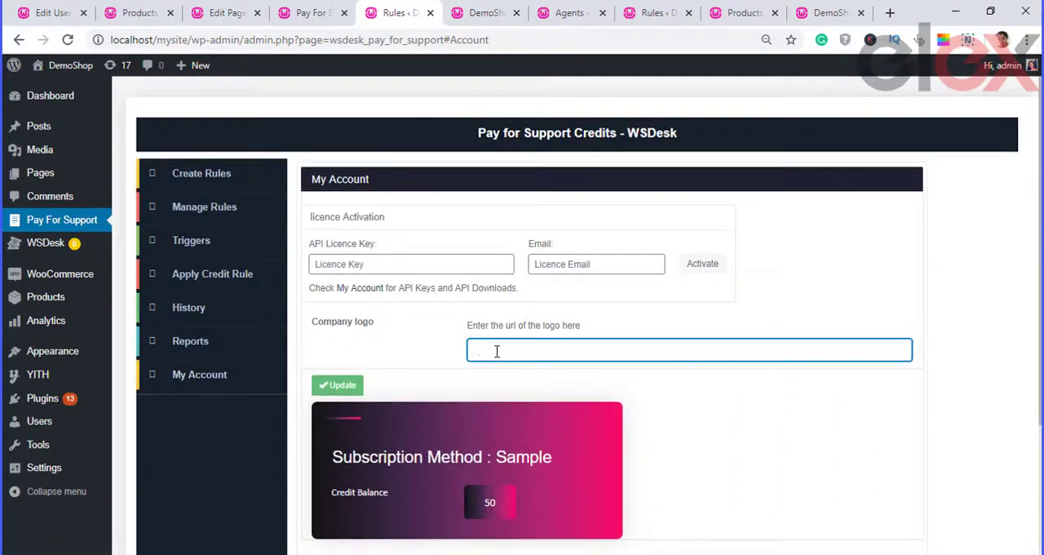
text(http://localhost/mysite/)
click(569, 387)
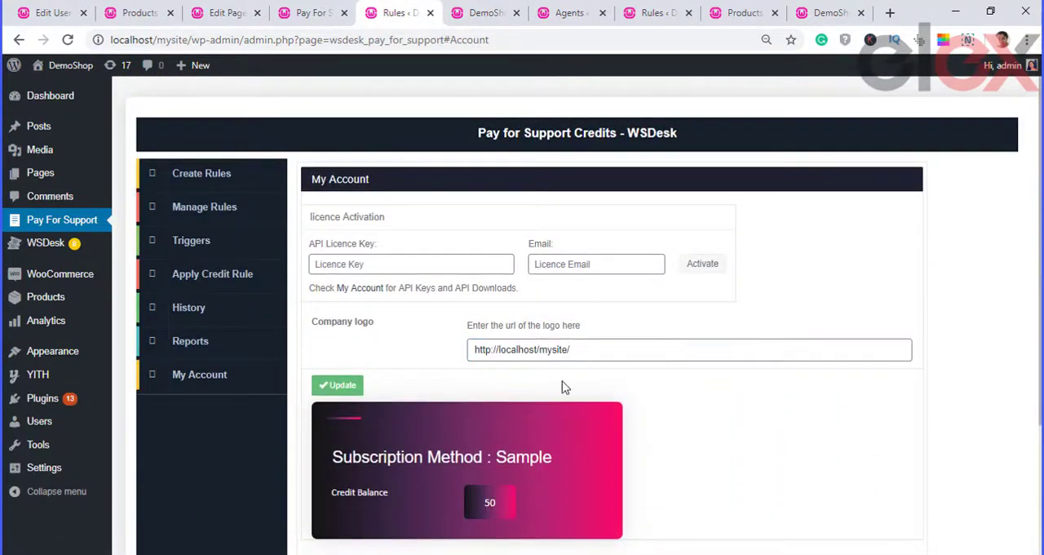
scroll(457, 376, down, 1)
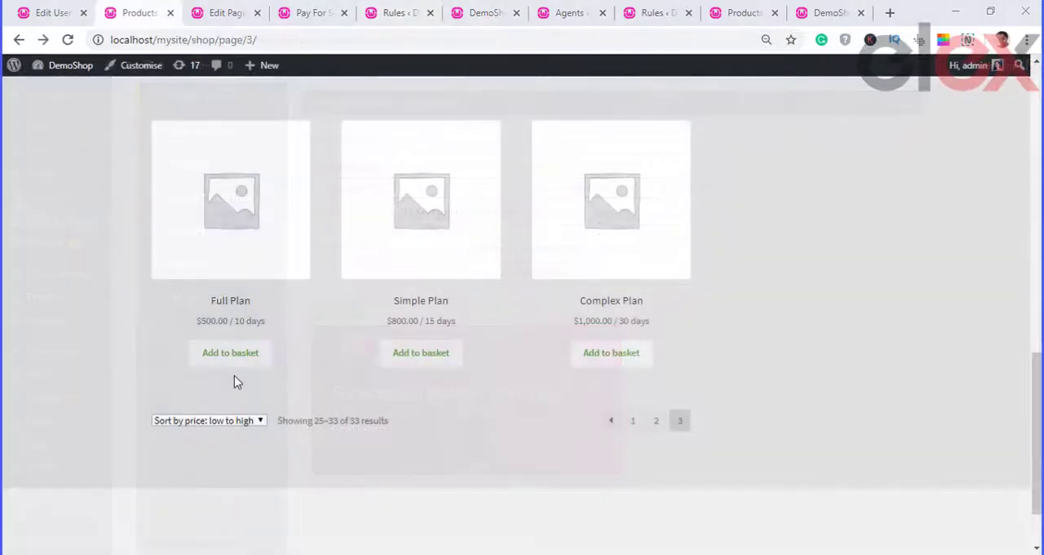
Step: Review the credit timeline and credit balance on the Full Plan user's profile page
click(232, 364)
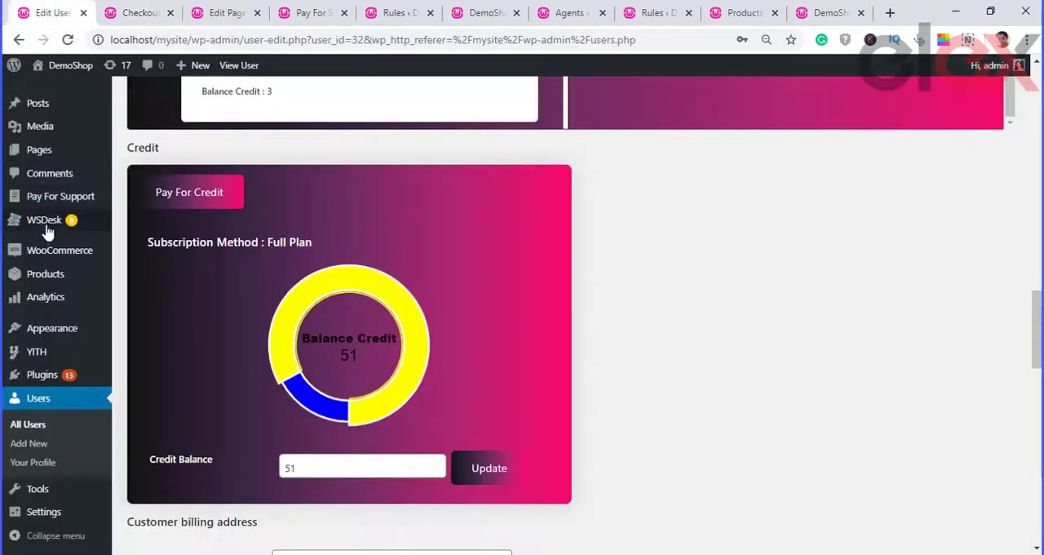
scroll(210, 204, up, 2)
scroll(210, 203, up, 3)
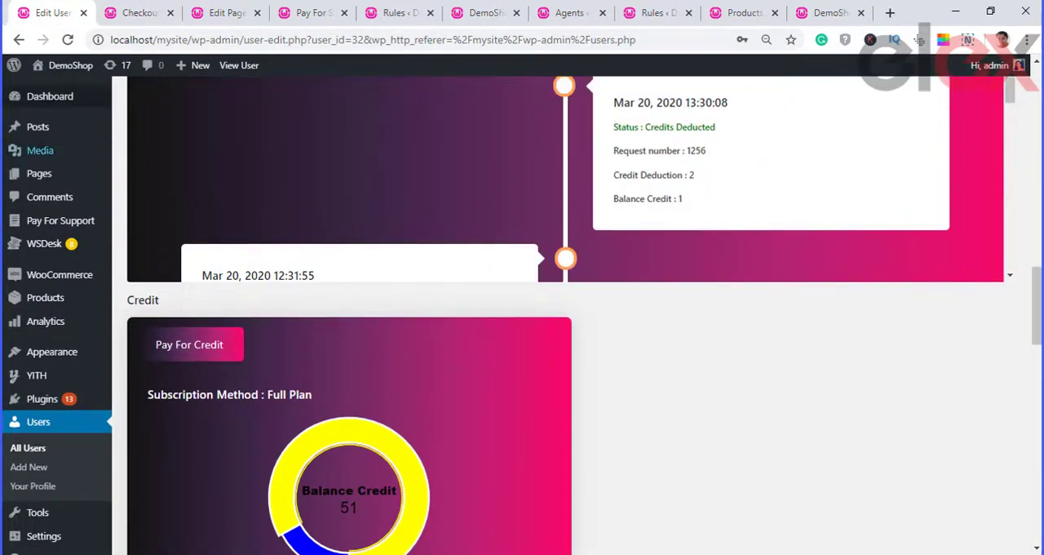
drag(1039, 297, 1039, 347)
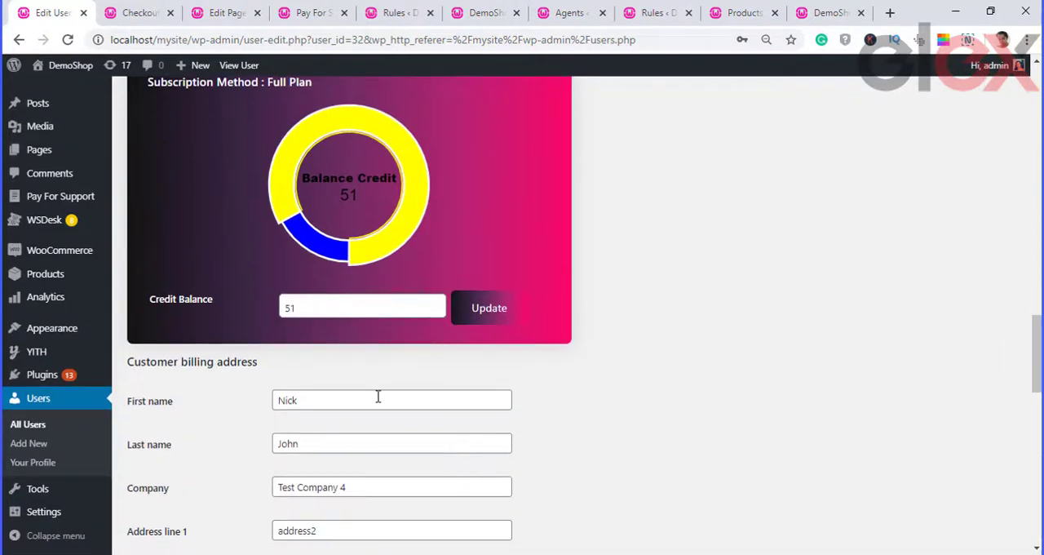
Step: Open ticket #1256 from its Credits Deducted entry in the credit history
scroll(390, 398, down, 2)
scroll(391, 403, down, 3)
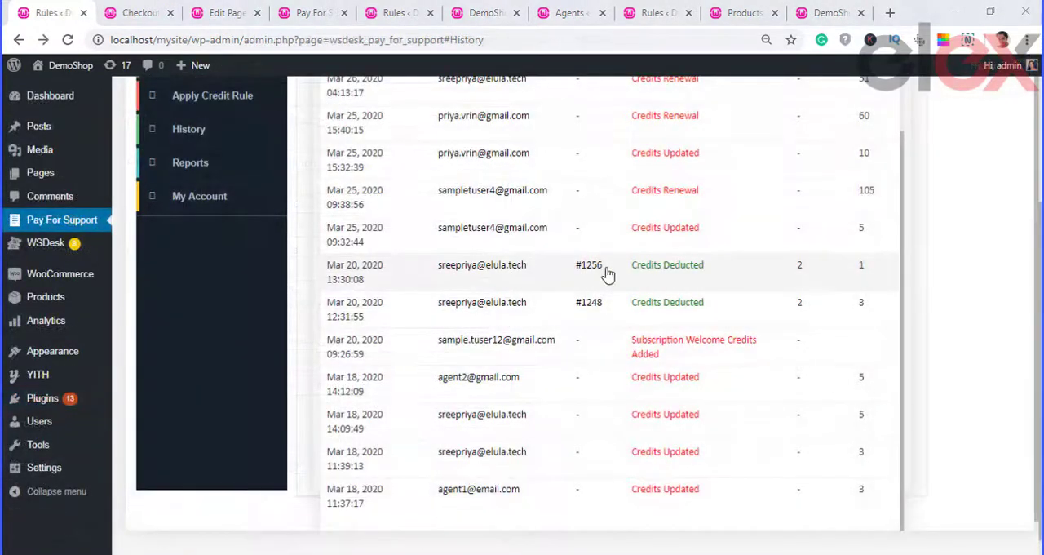
click(591, 269)
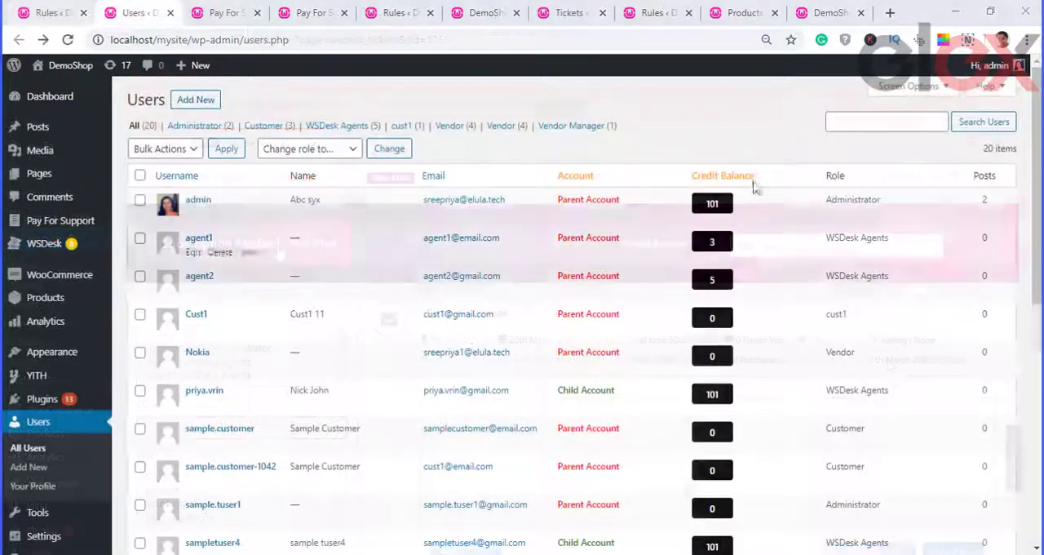
Step: Update agent2's credit balance to 10 on the user's profile and return to the previous page
mouse_move(191, 288)
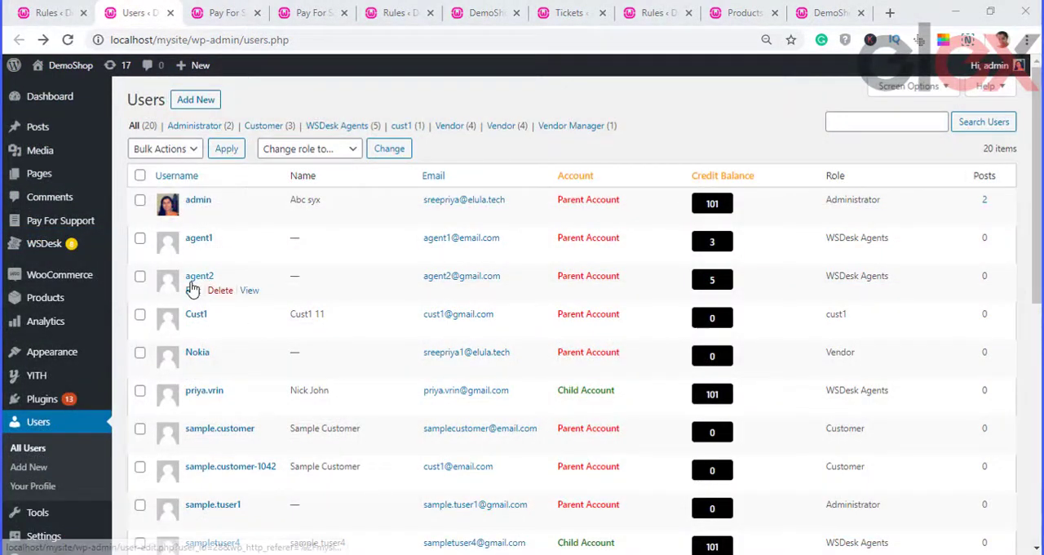
click(199, 277)
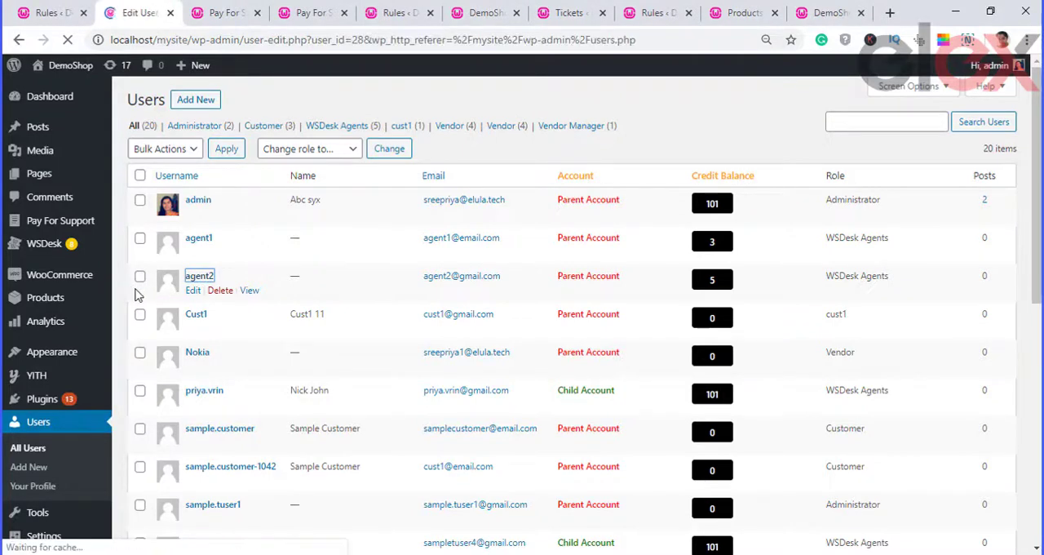
scroll(349, 351, down, 10)
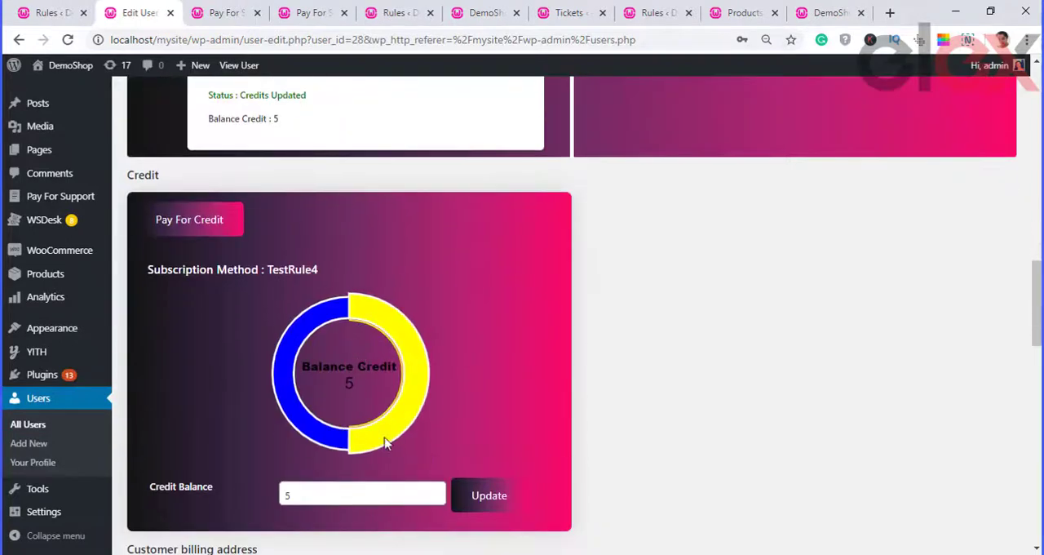
scroll(334, 505, down, 1)
click(333, 419)
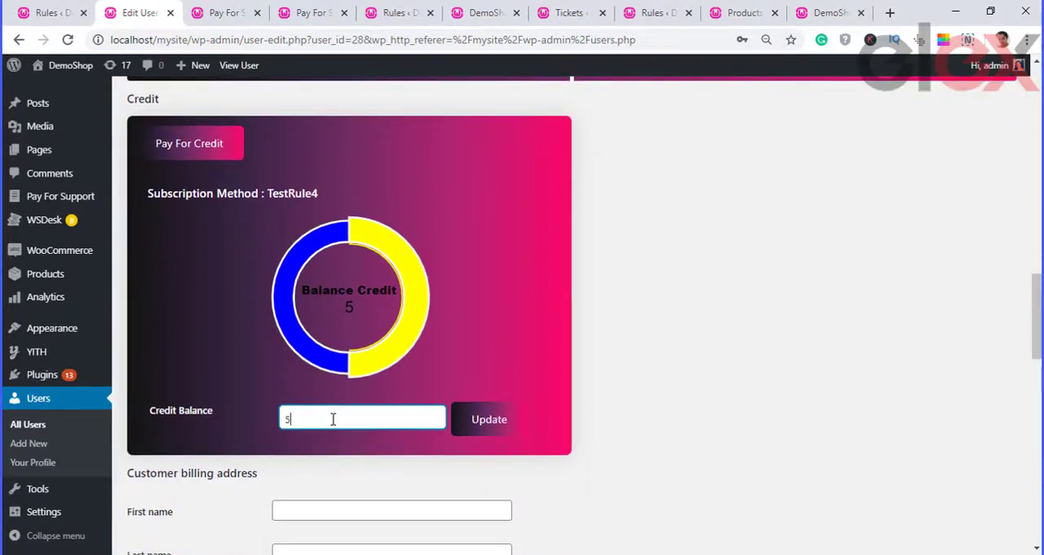
click(477, 423)
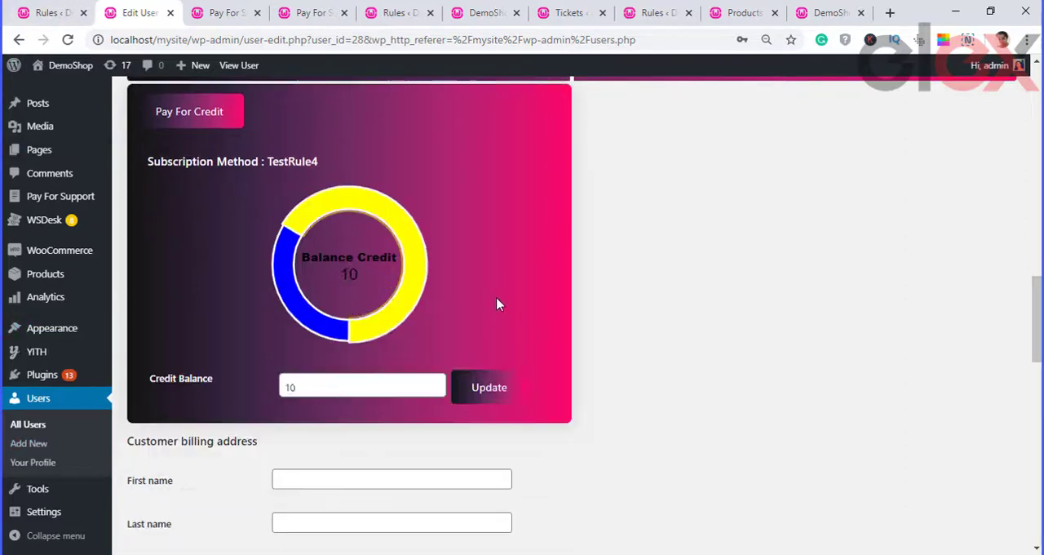
click(19, 40)
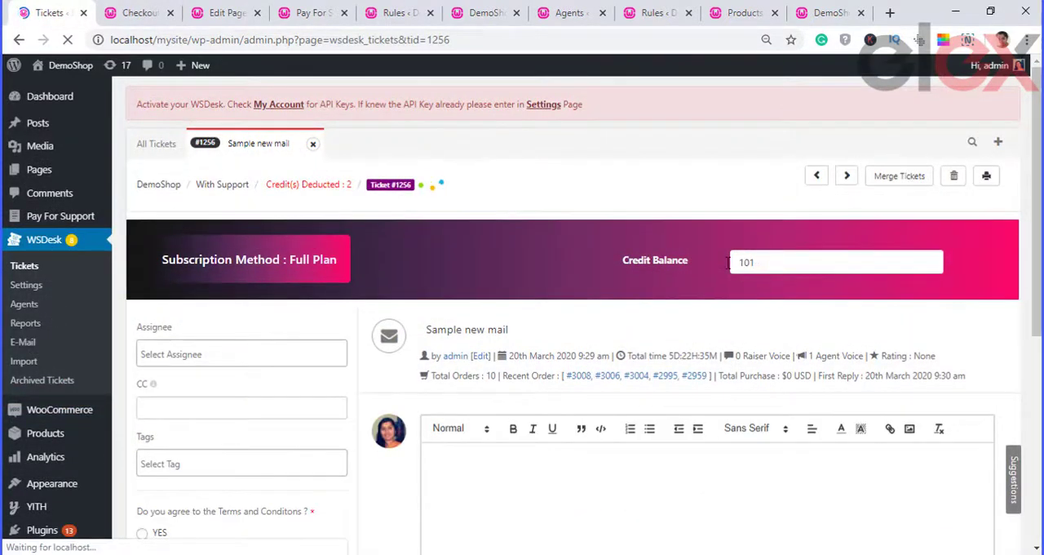
Step: Submit ticket #1256 as Completed and check the subscription's credit balance on the ticket
double_click(490, 264)
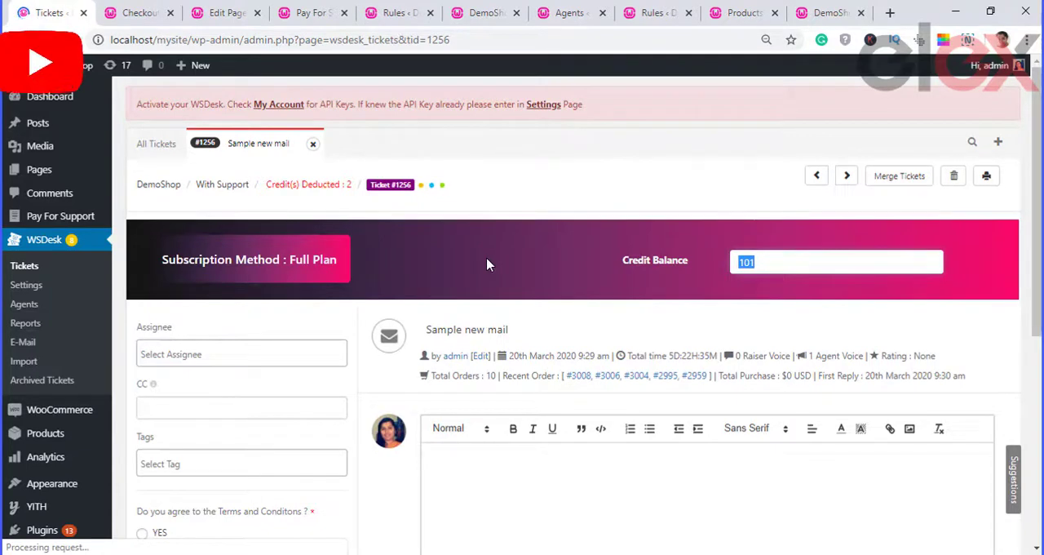
scroll(487, 264, down, 3)
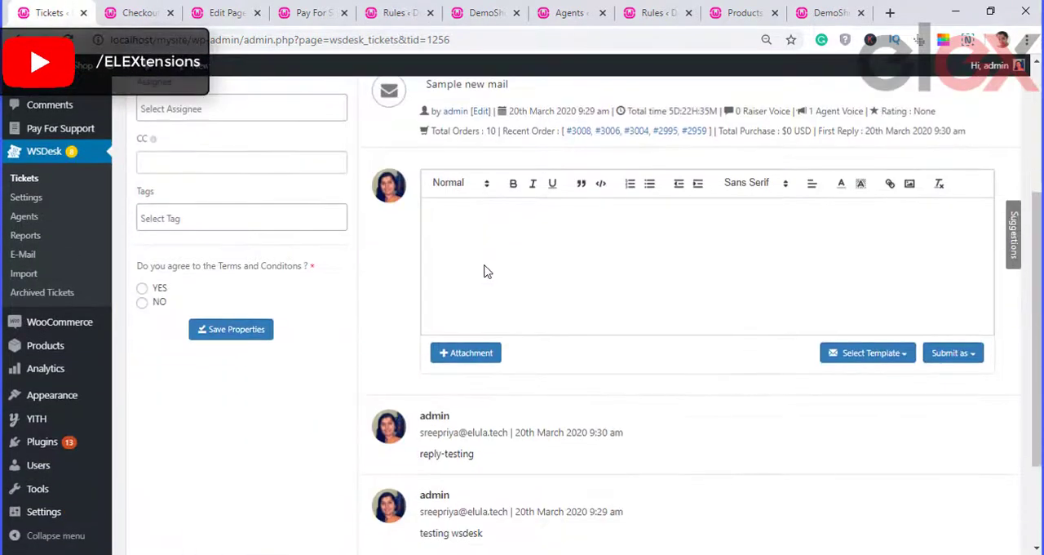
click(946, 356)
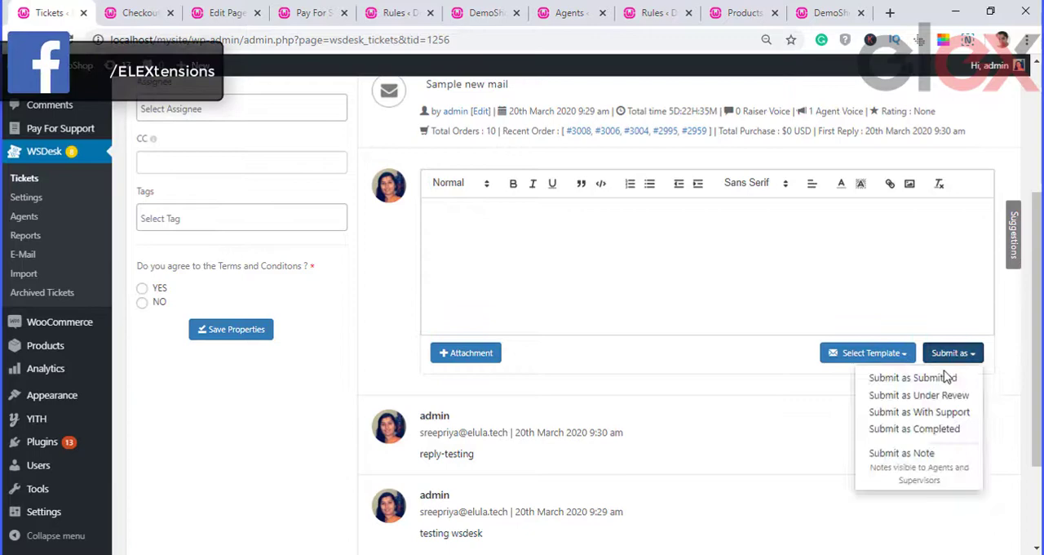
click(931, 430)
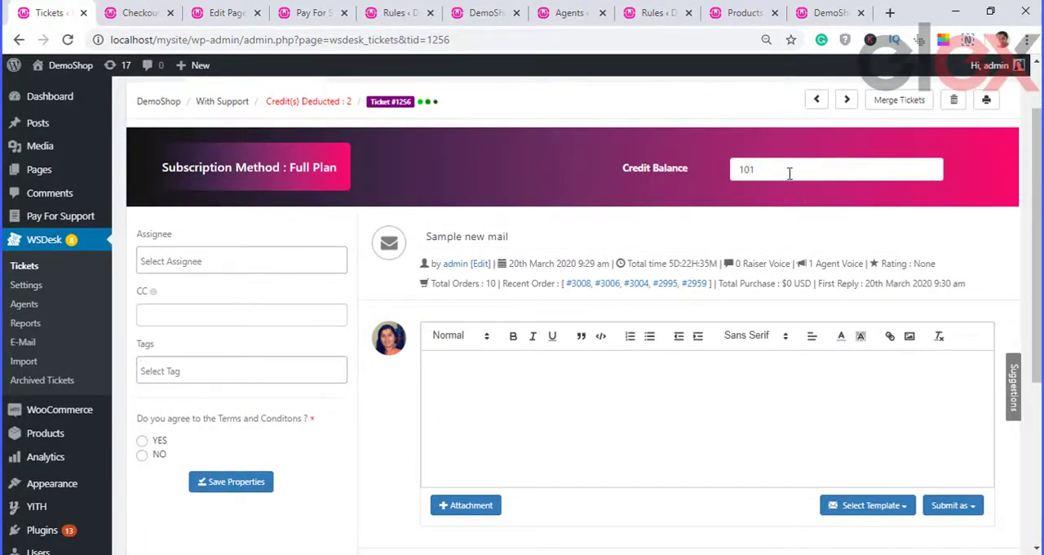
double_click(765, 171)
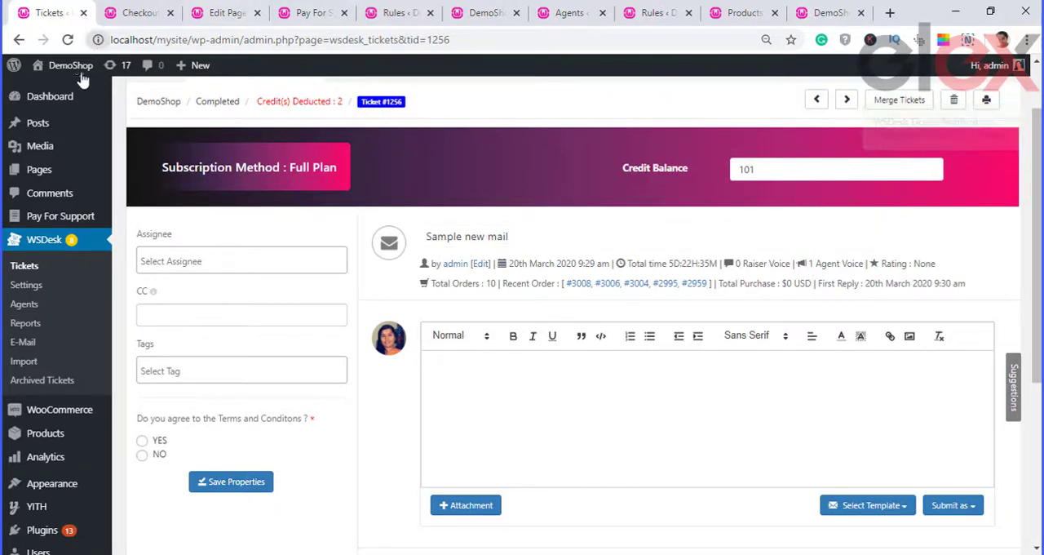
Step: Open the Pay For Support credit history, examine the Credits Deducted entry for ticket #1256, and reload the page
click(56, 219)
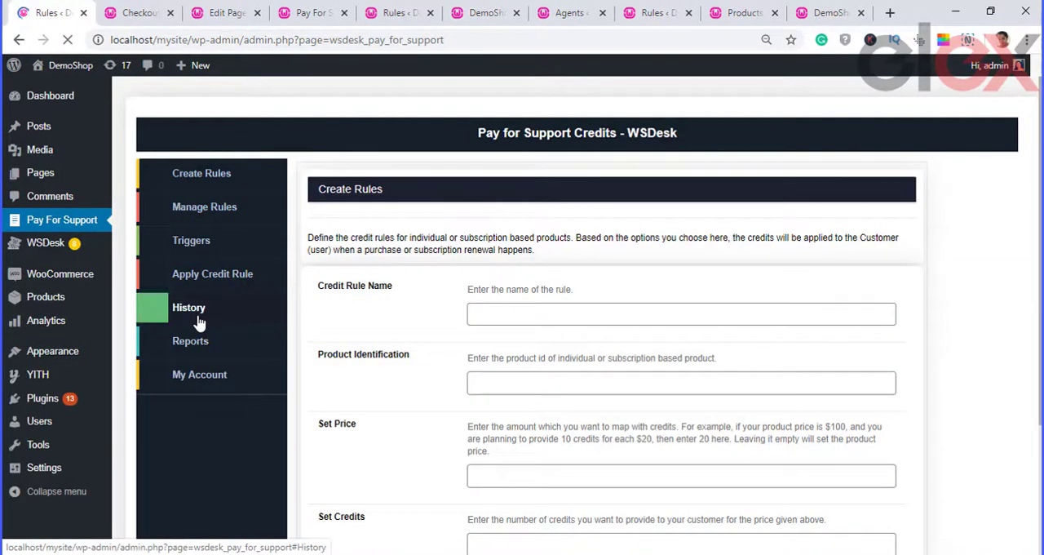
click(199, 324)
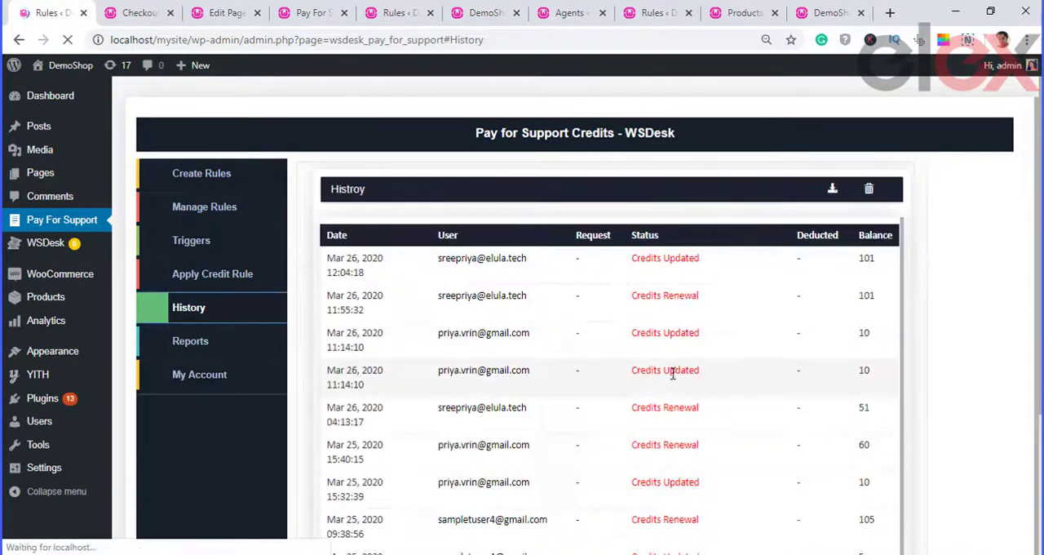
scroll(673, 371, down, 2)
drag(619, 444, 733, 448)
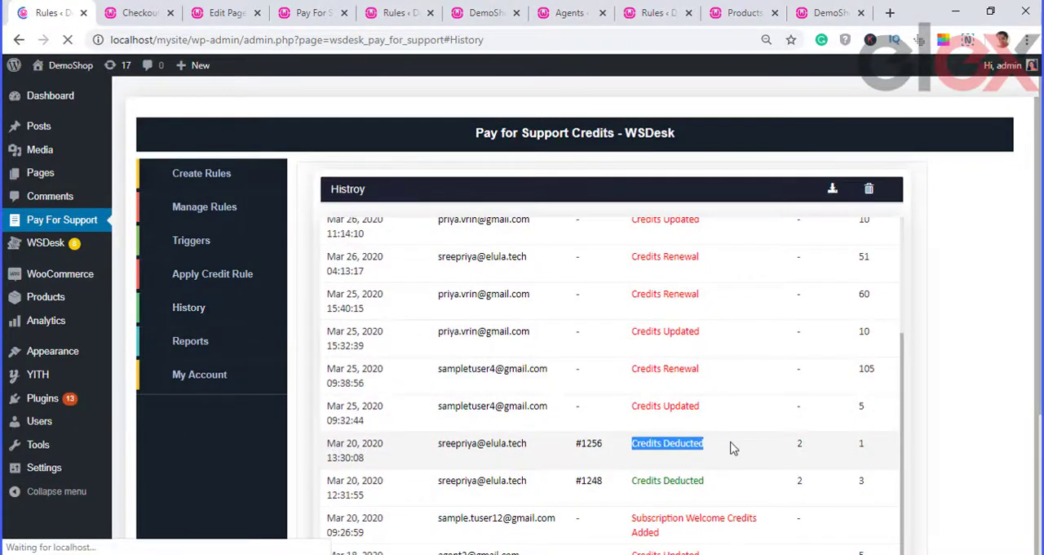
click(891, 439)
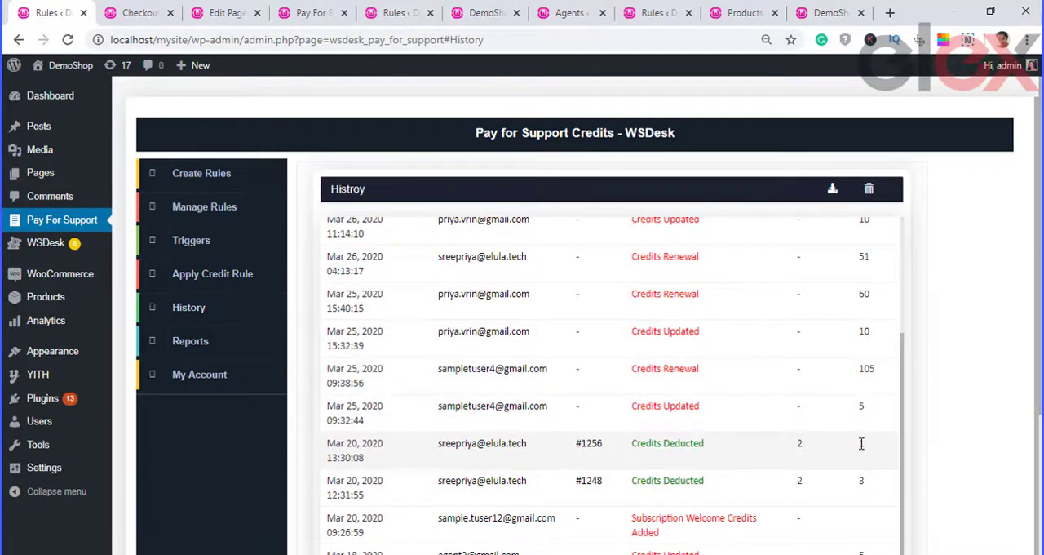
click(69, 41)
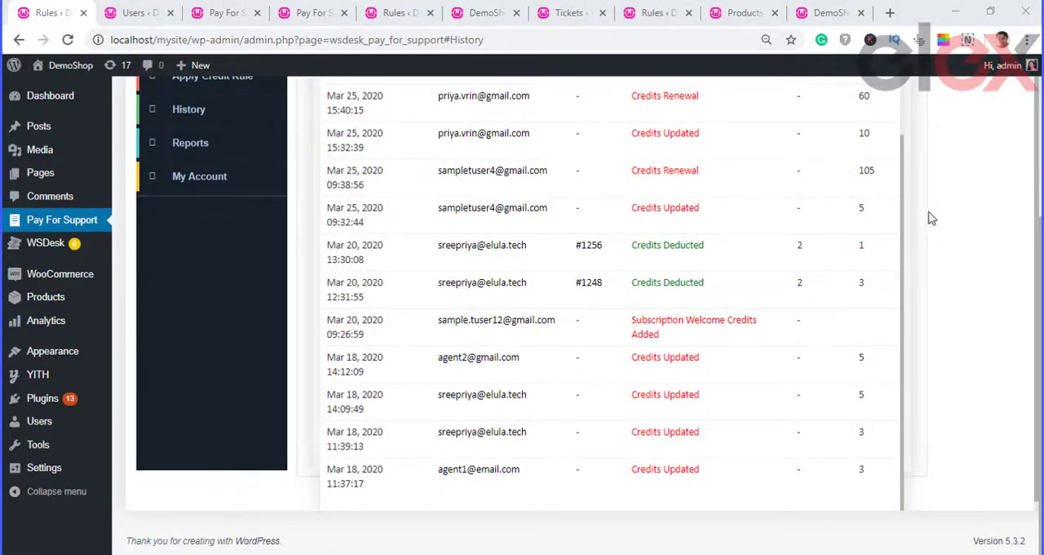
Step: Download the Pay For Support credit history as a file
scroll(909, 81, up, 2)
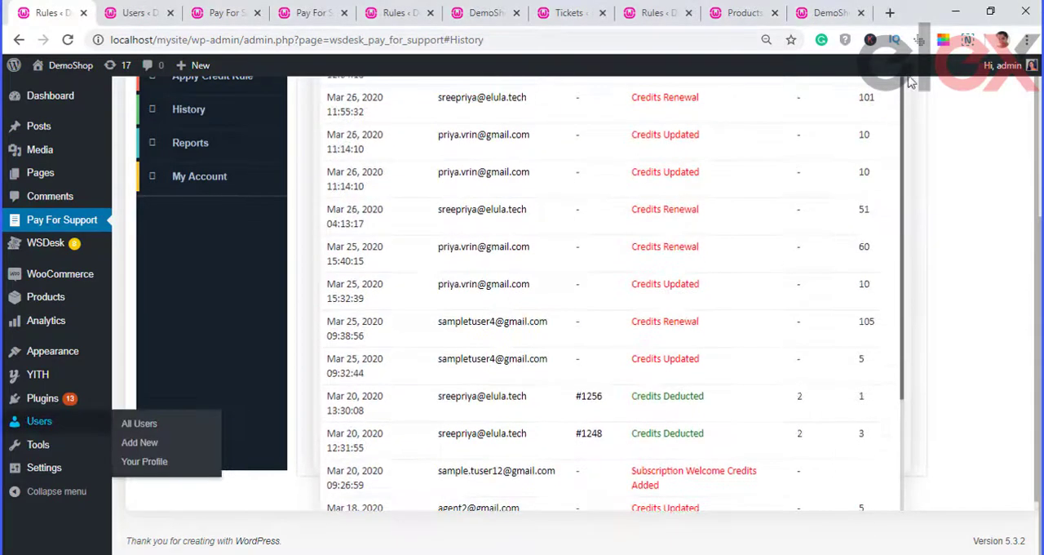
scroll(1040, 135, up, 3)
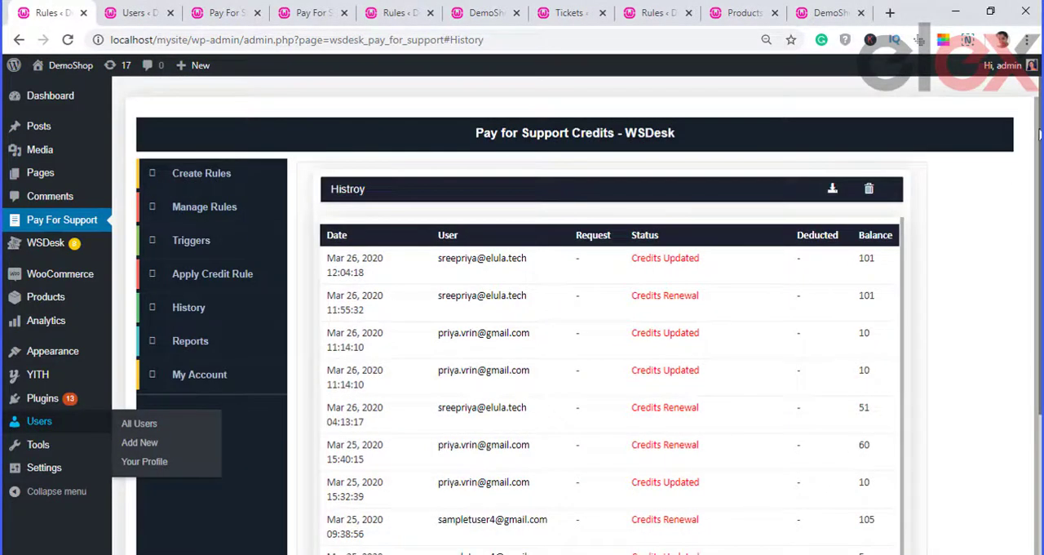
click(832, 189)
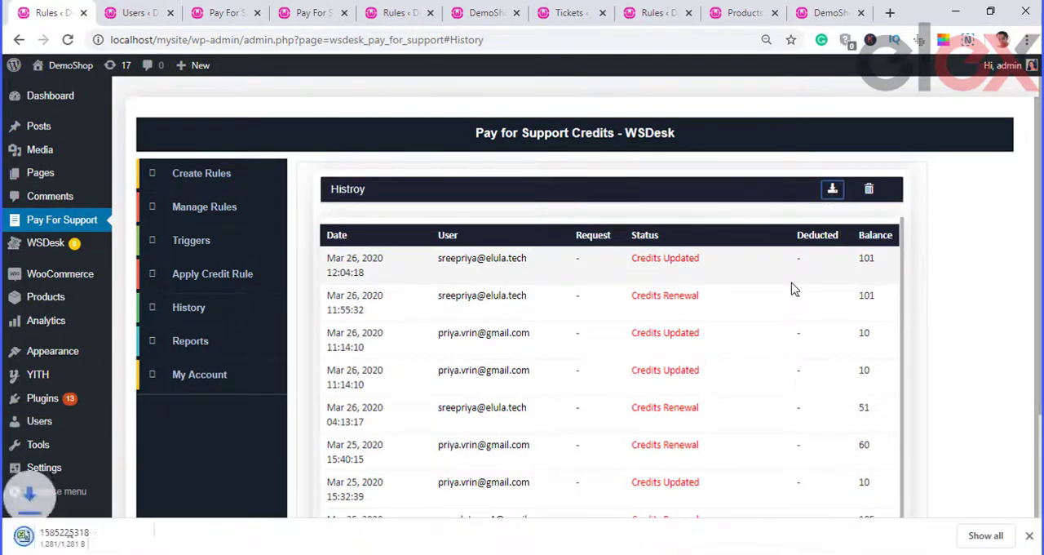
Step: Review the Pay For Support reports on new requests, agent requests, and new and solved requests
click(205, 341)
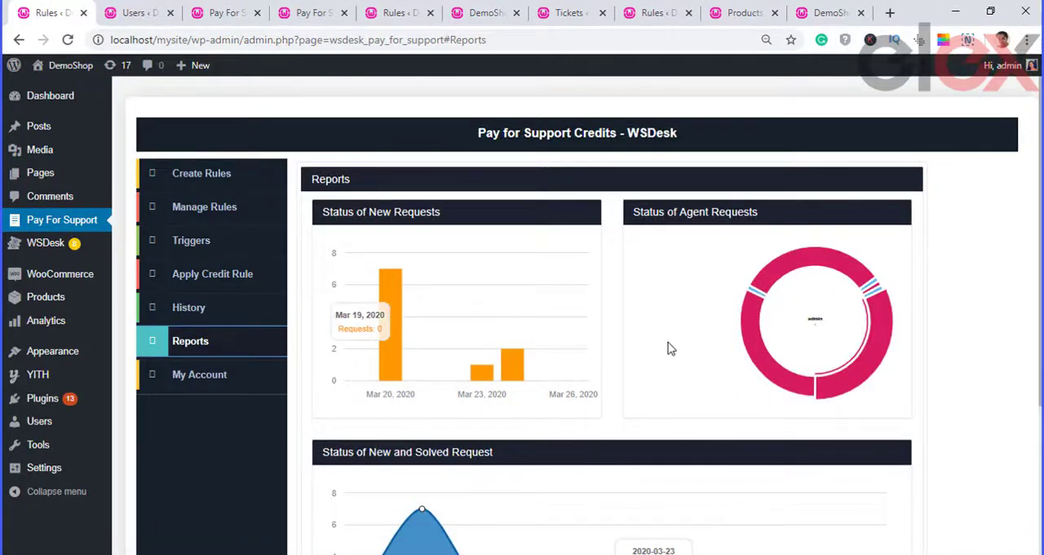
scroll(669, 348, down, 3)
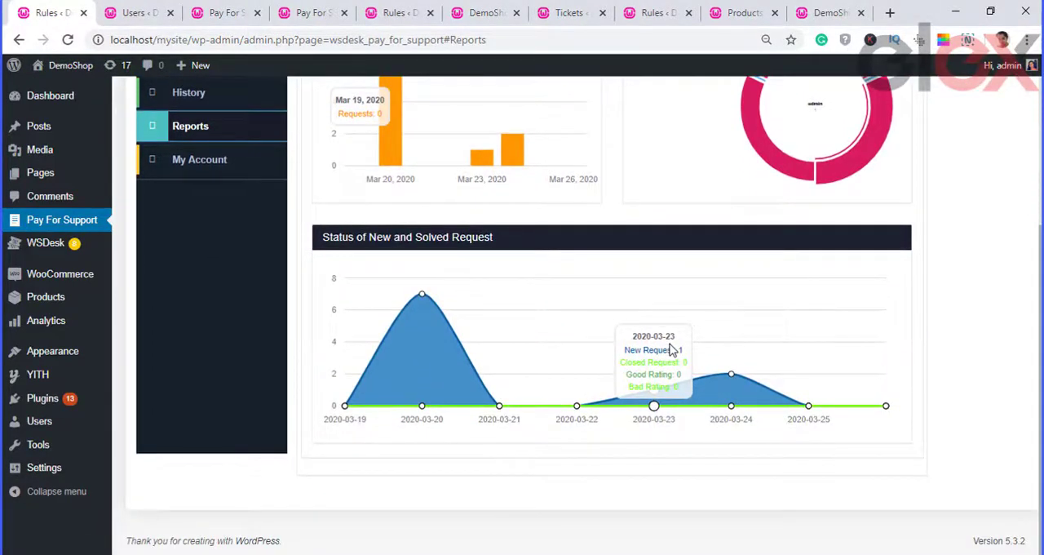
scroll(671, 349, up, 3)
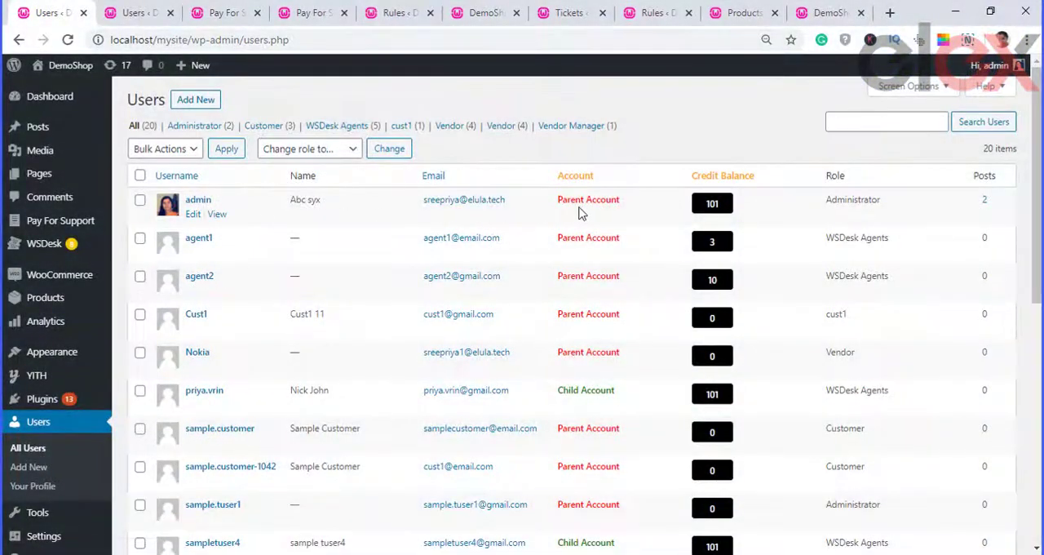
Step: Check the account types in the users list and examine the credit history timeline on the first child account's profile
drag(602, 212, 608, 208)
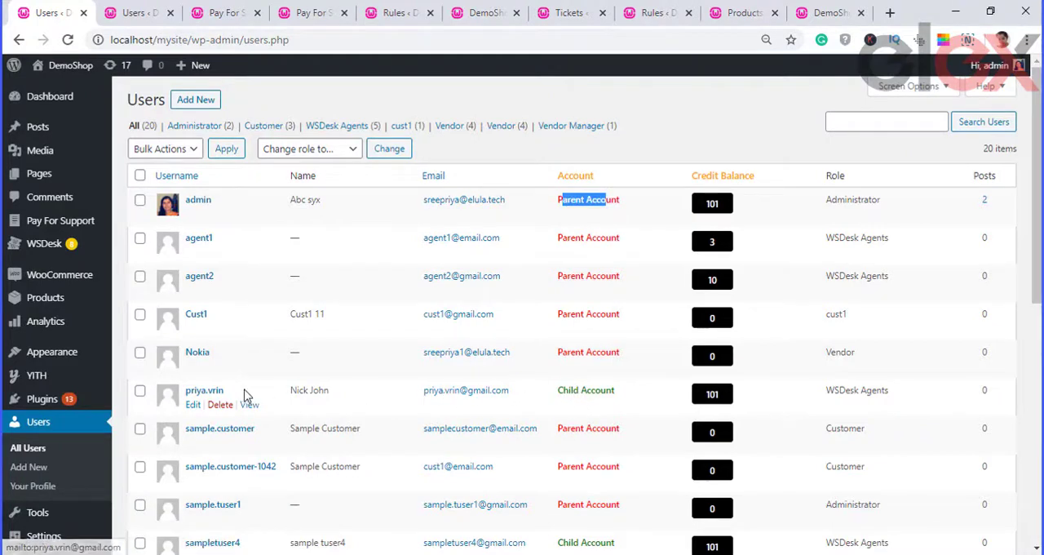
click(202, 393)
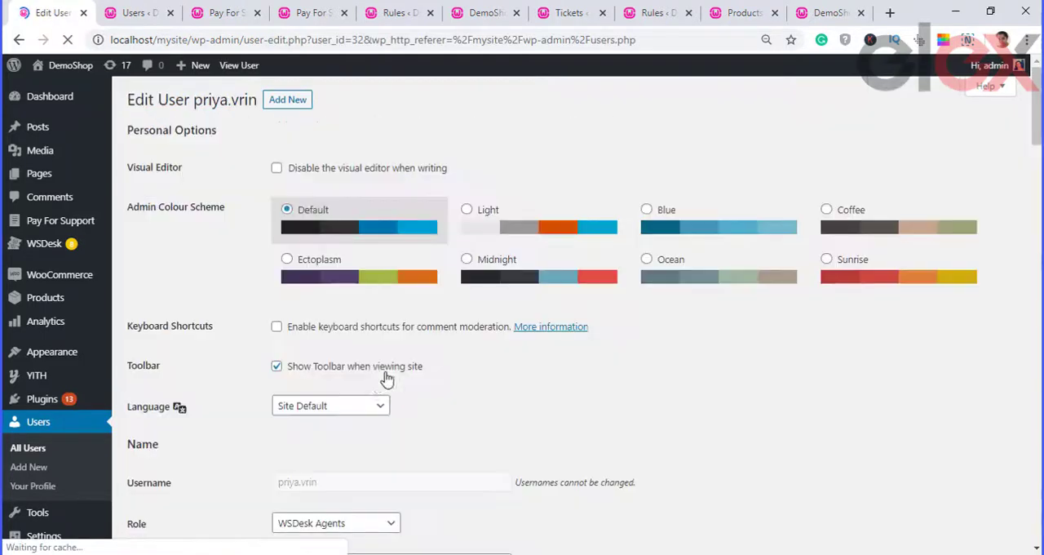
scroll(456, 372, down, 10)
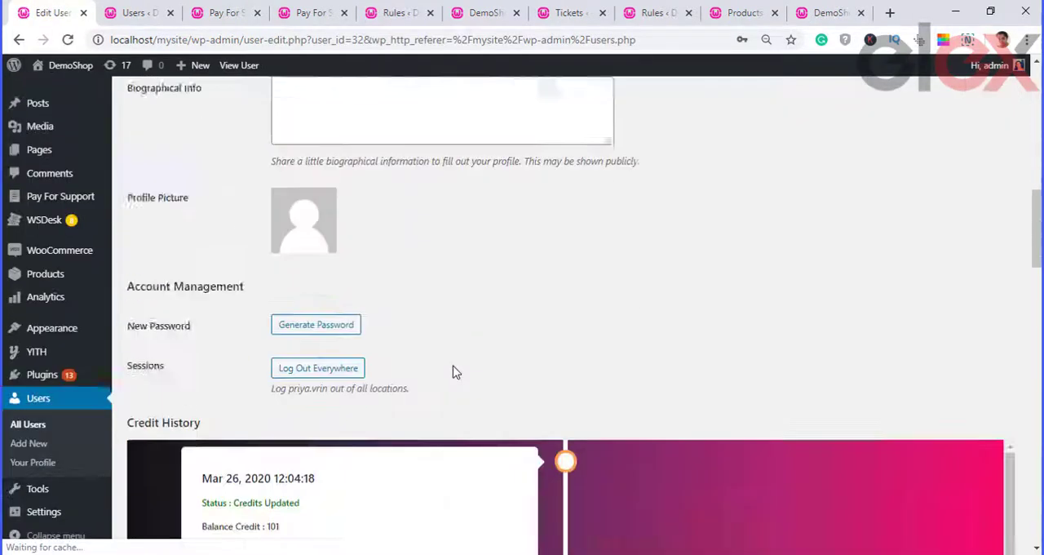
scroll(444, 373, down, 5)
scroll(552, 403, up, 3)
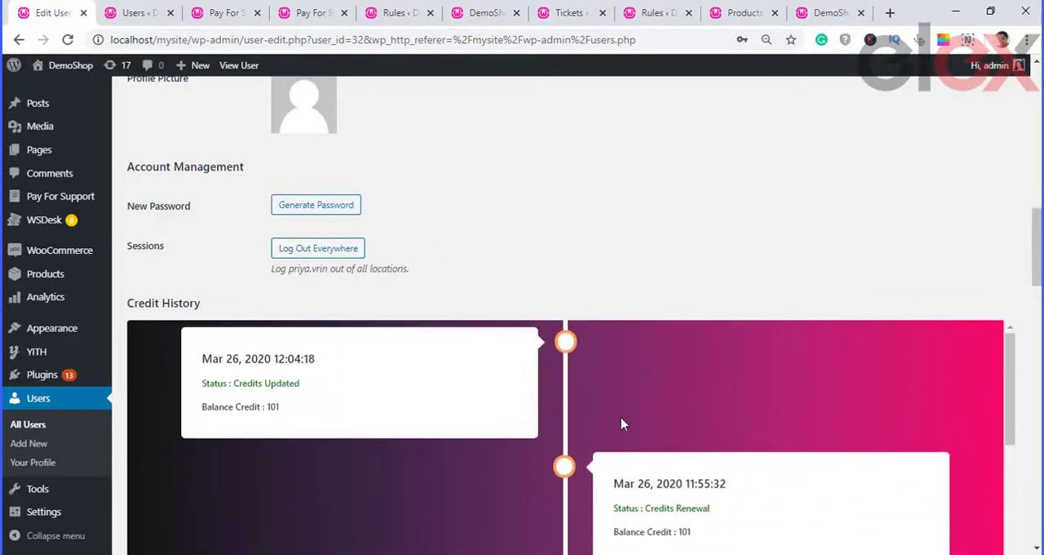
scroll(620, 426, down, 5)
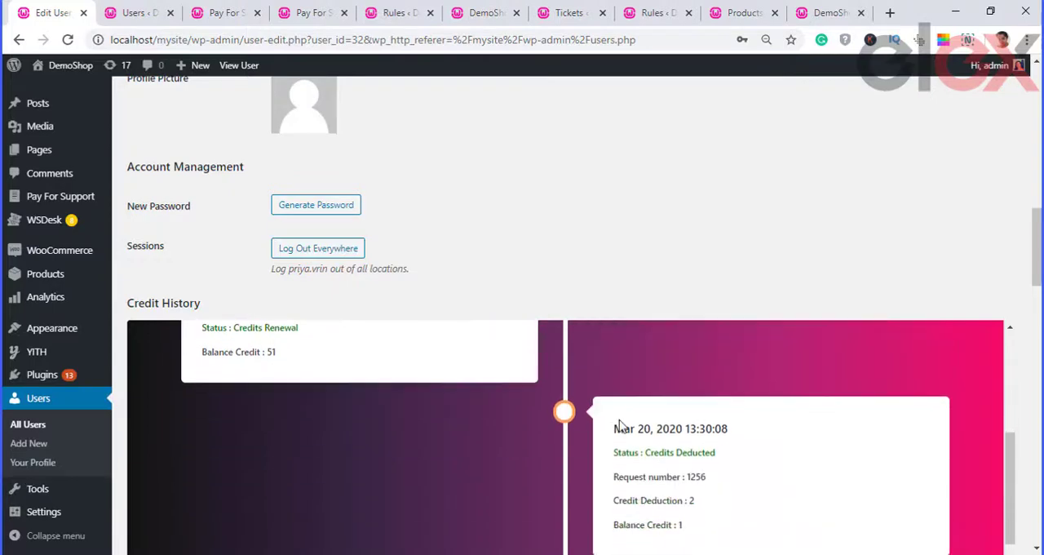
scroll(620, 425, down, 3)
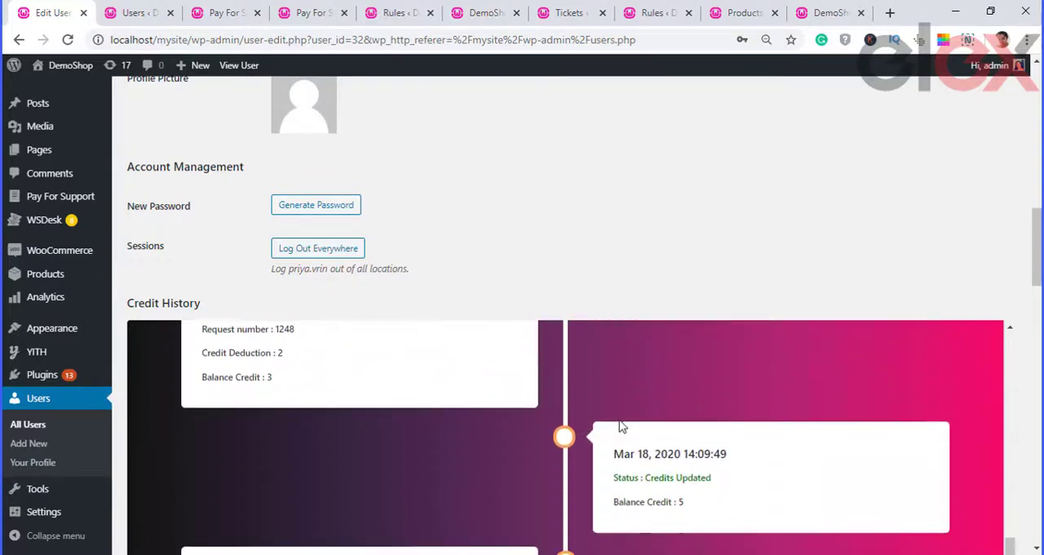
scroll(620, 426, down, 6)
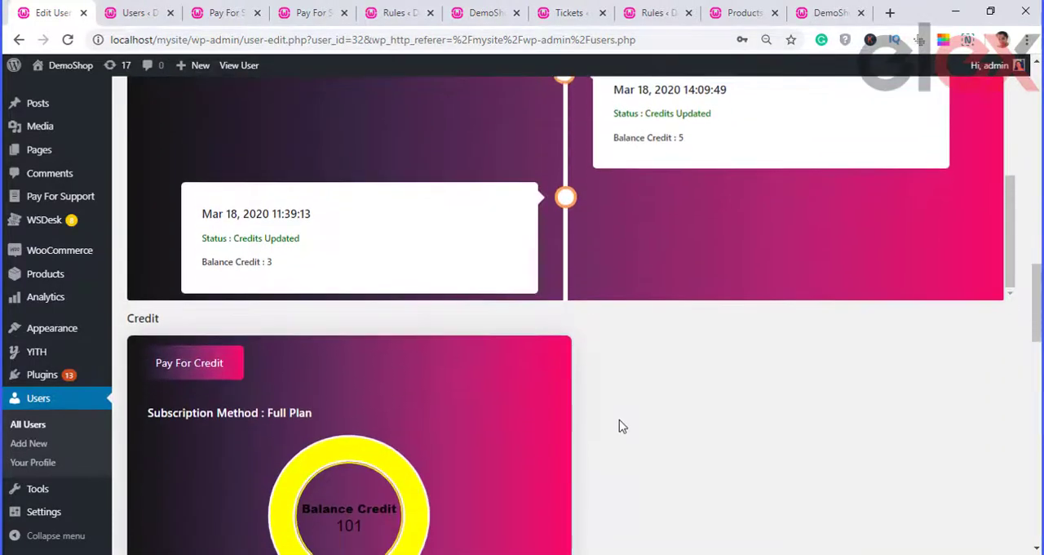
Step: Review the child account's credit balance and remaining profile details, and return to the users list
scroll(619, 420, down, 3)
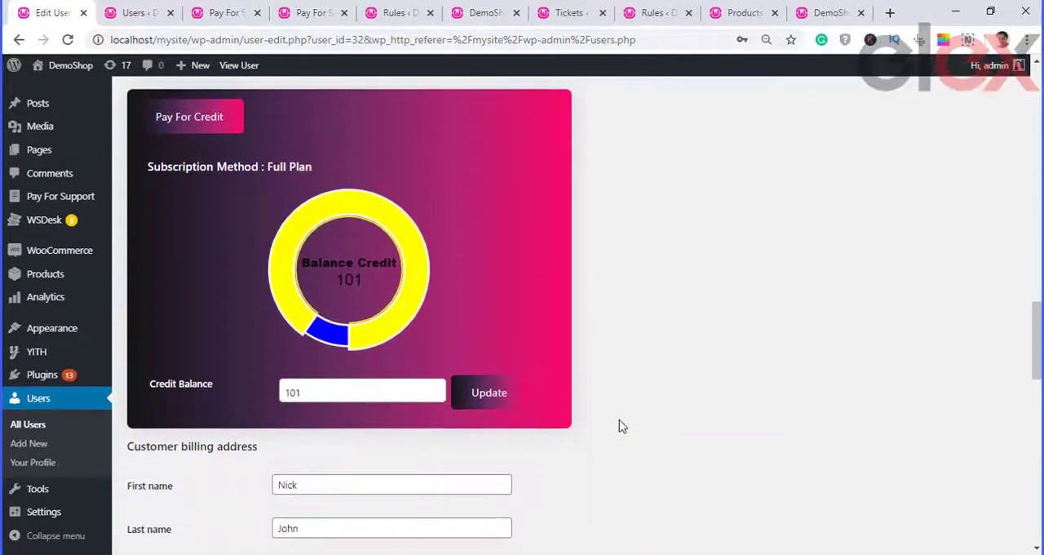
scroll(620, 425, down, 3)
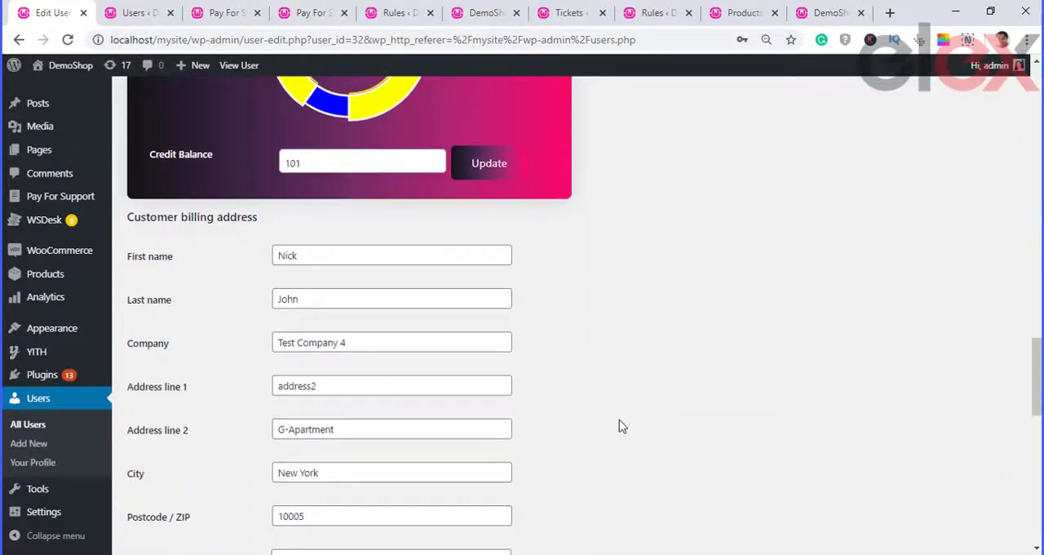
scroll(620, 426, down, 5)
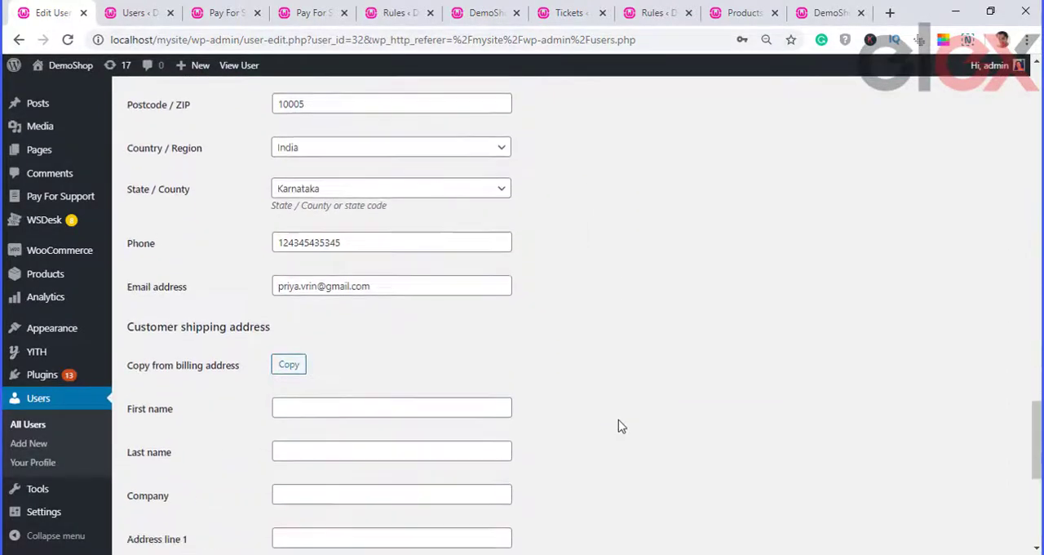
scroll(620, 426, down, 5)
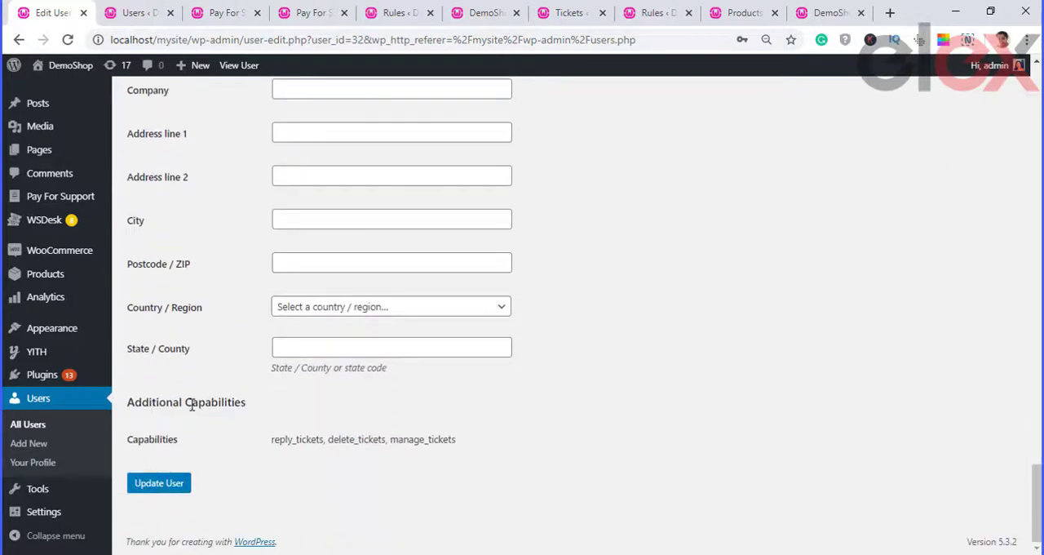
click(19, 39)
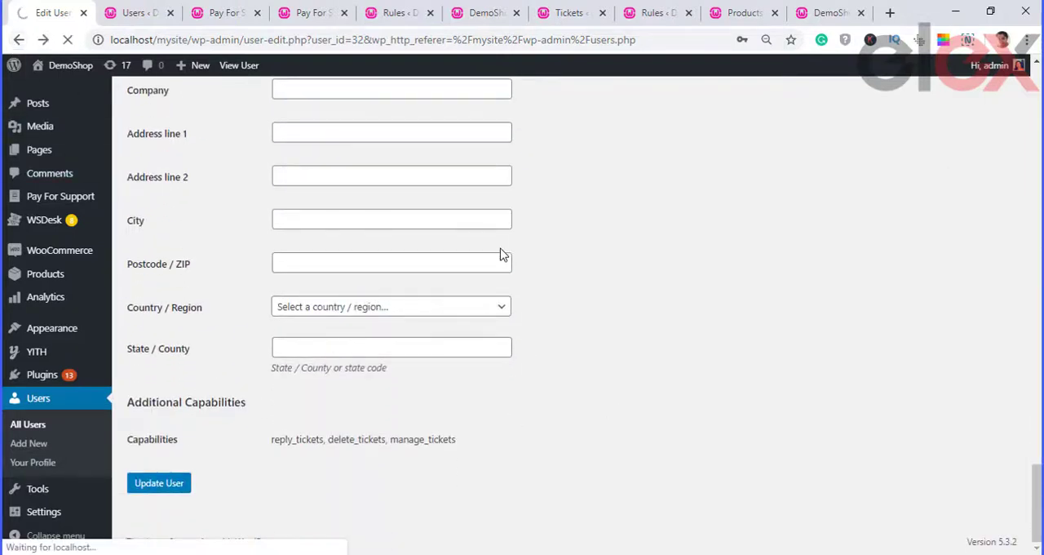